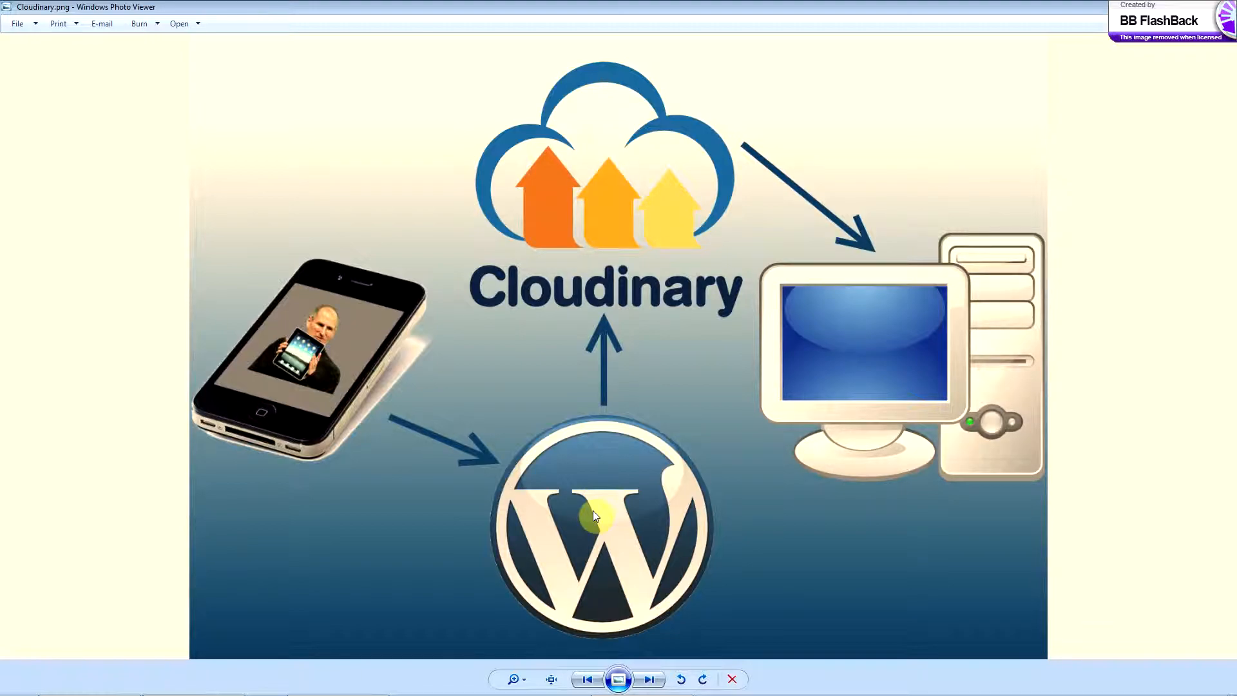
# Switch to Chrome, place the cursor in the Test page's body, and check the Media Library in the Cloudinary console.
pyautogui.moveTo(508, 695)
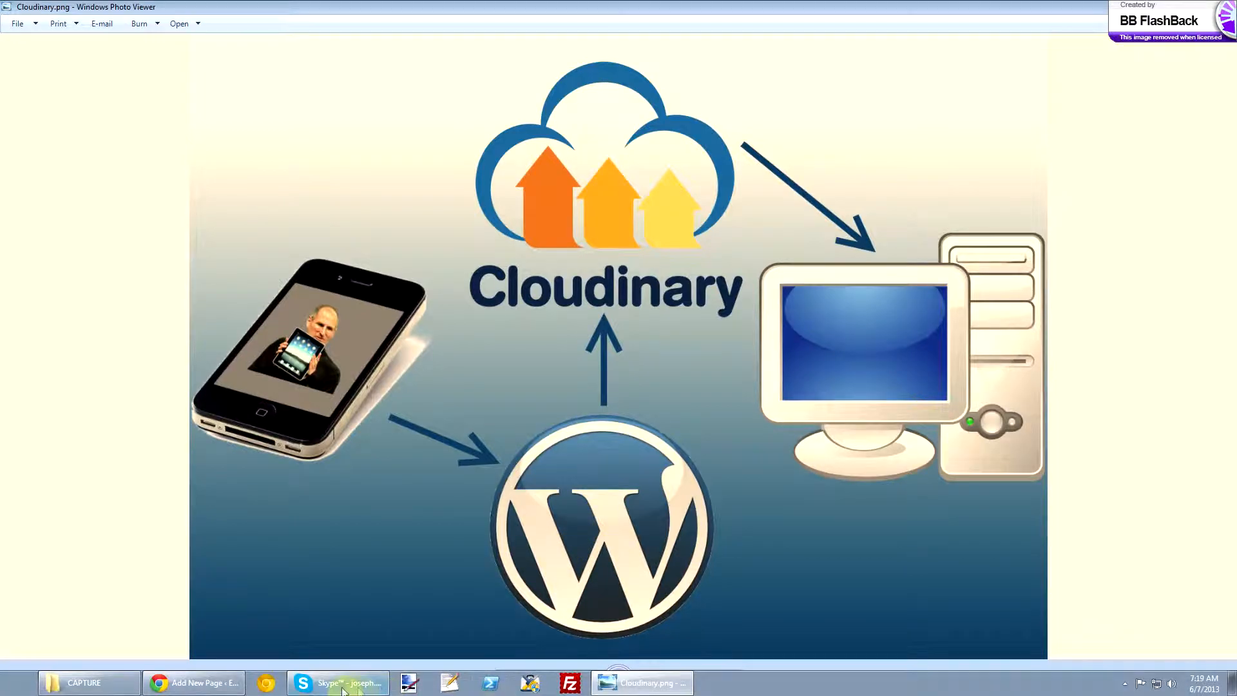
pyautogui.click(199, 682)
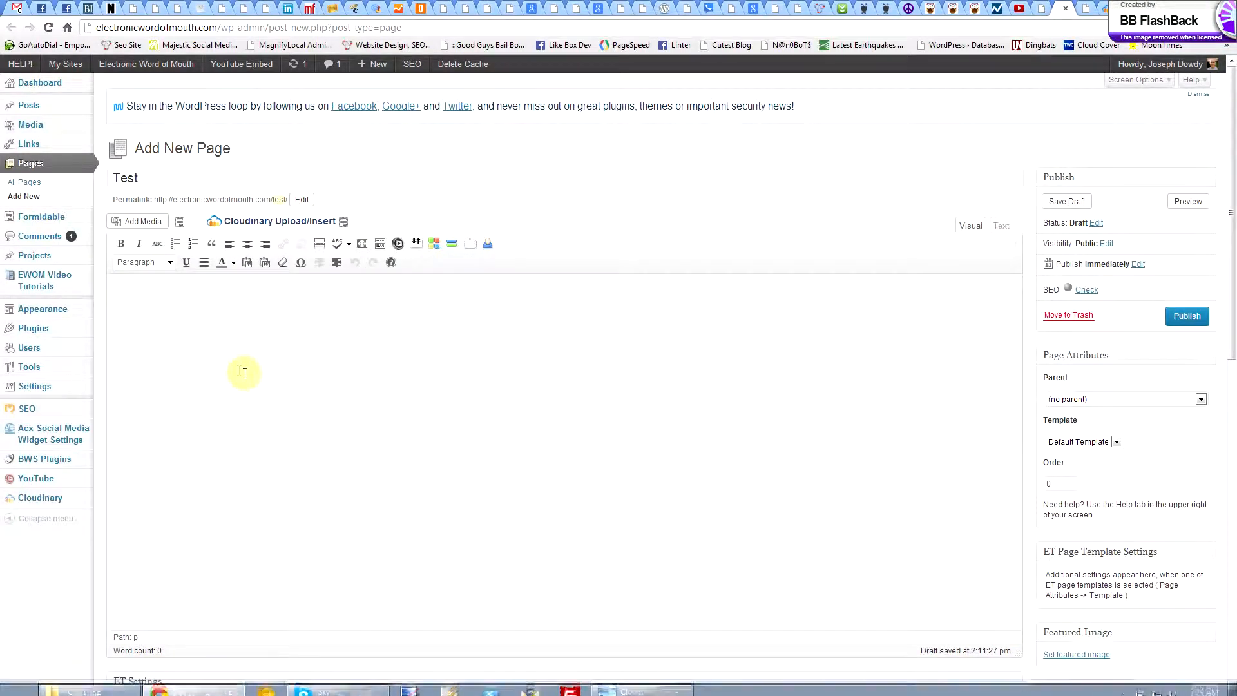
pyautogui.click(182, 310)
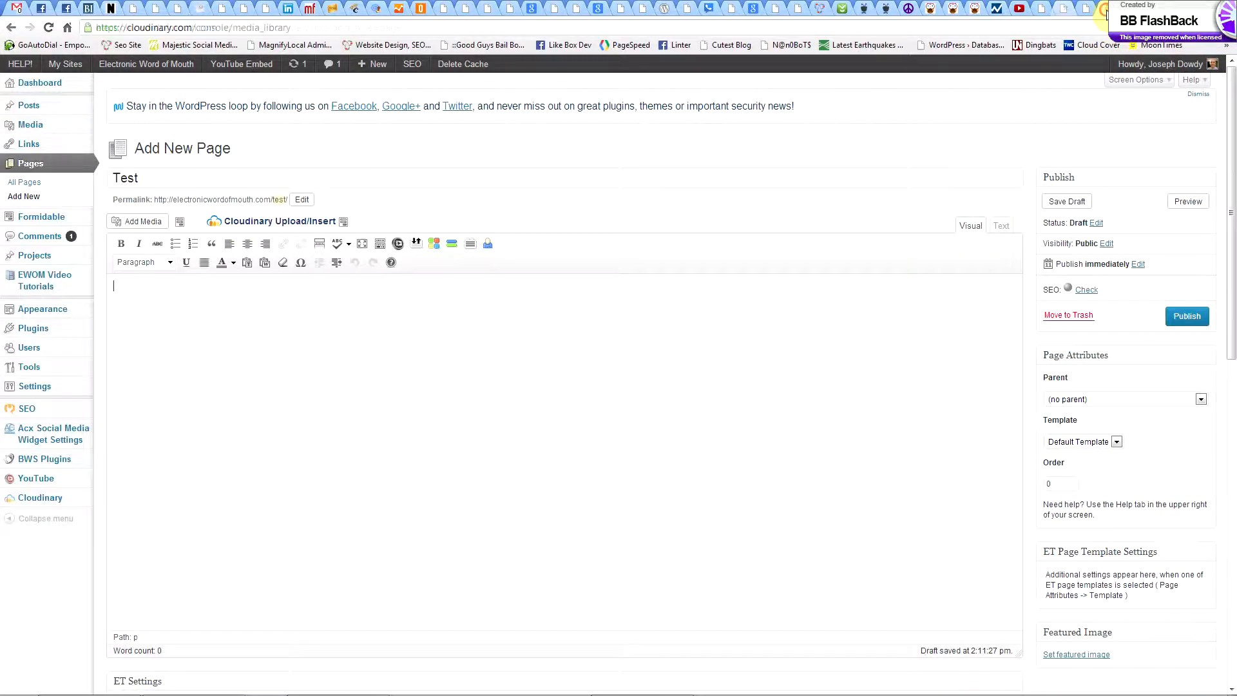
pyautogui.click(1105, 9)
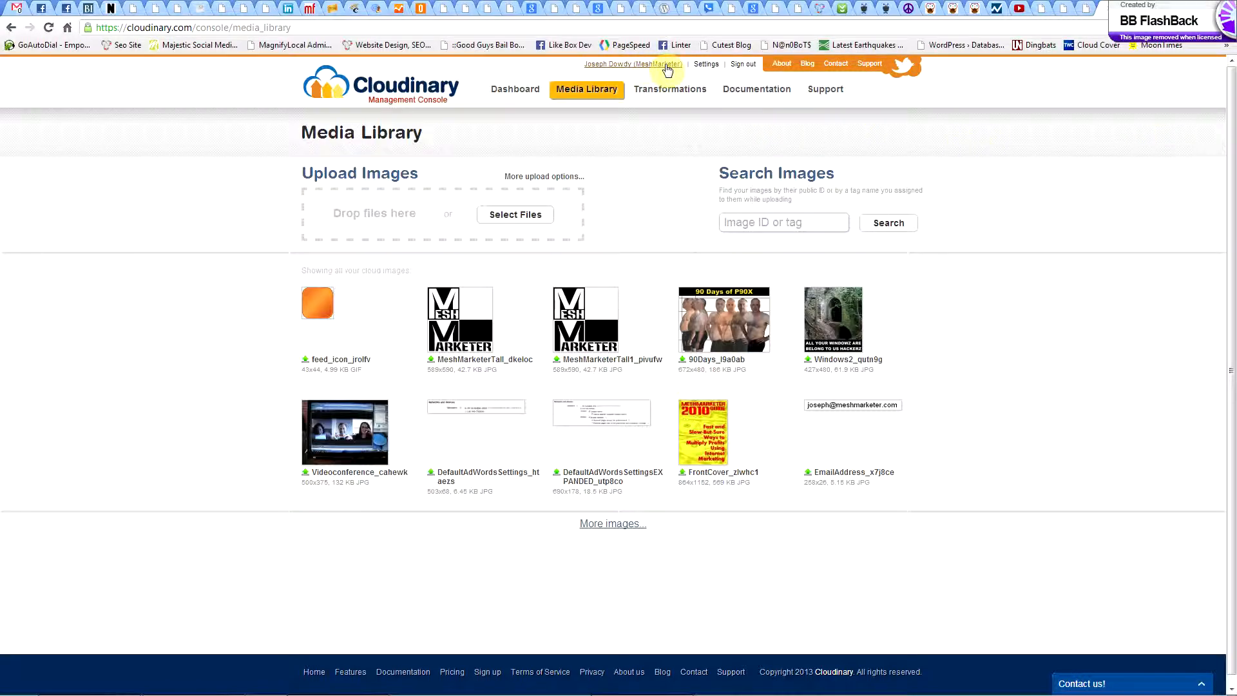
pyautogui.click(1060, 8)
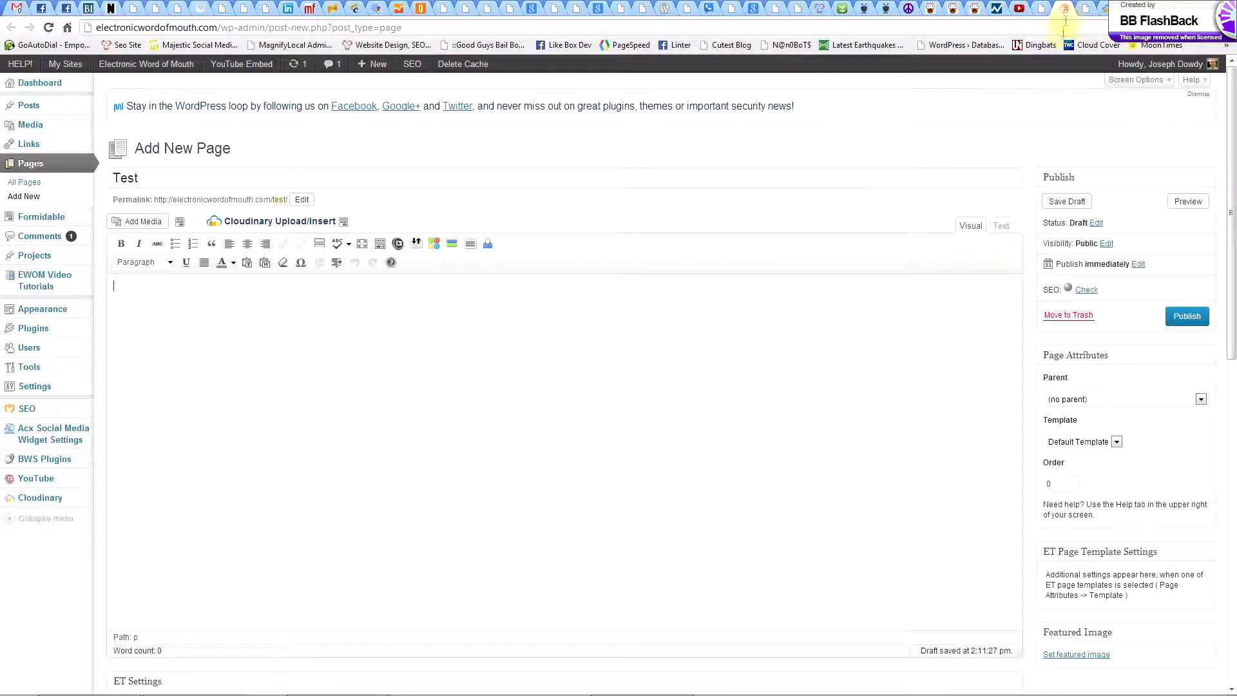
# Open the Cloudinary media library from the page editor and look at its additional upload options, including Remote URL.
pyautogui.click(245, 222)
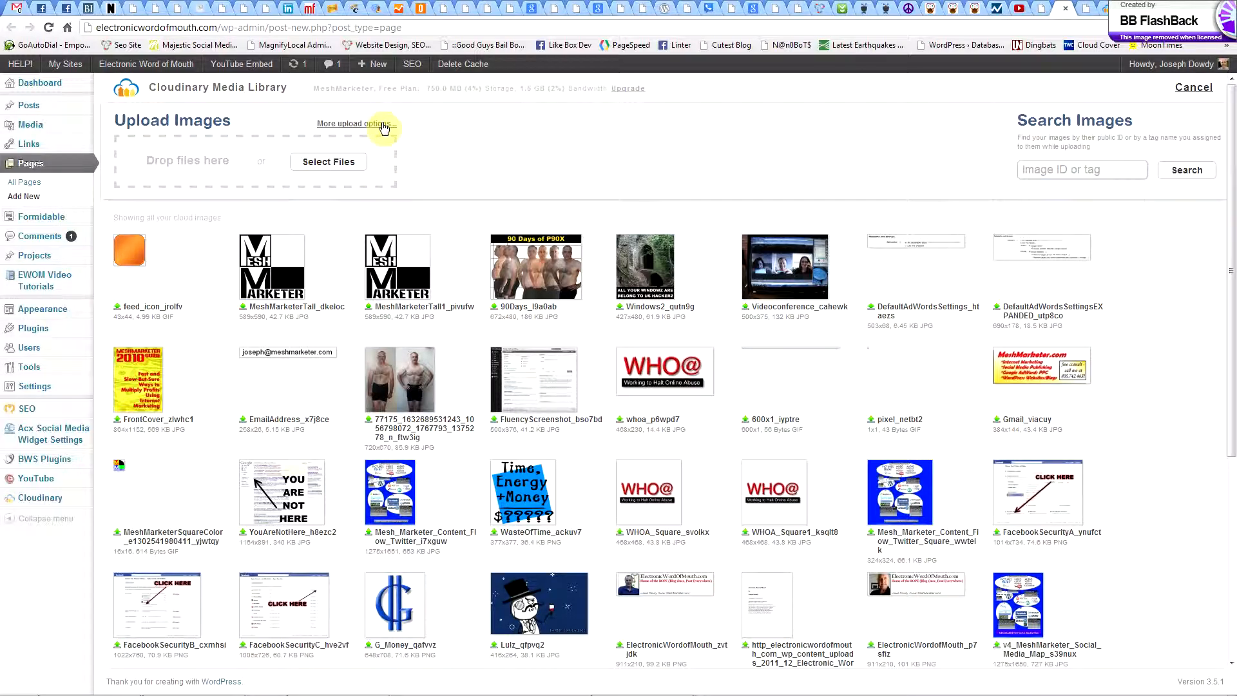
pyautogui.click(353, 124)
pyautogui.click(200, 143)
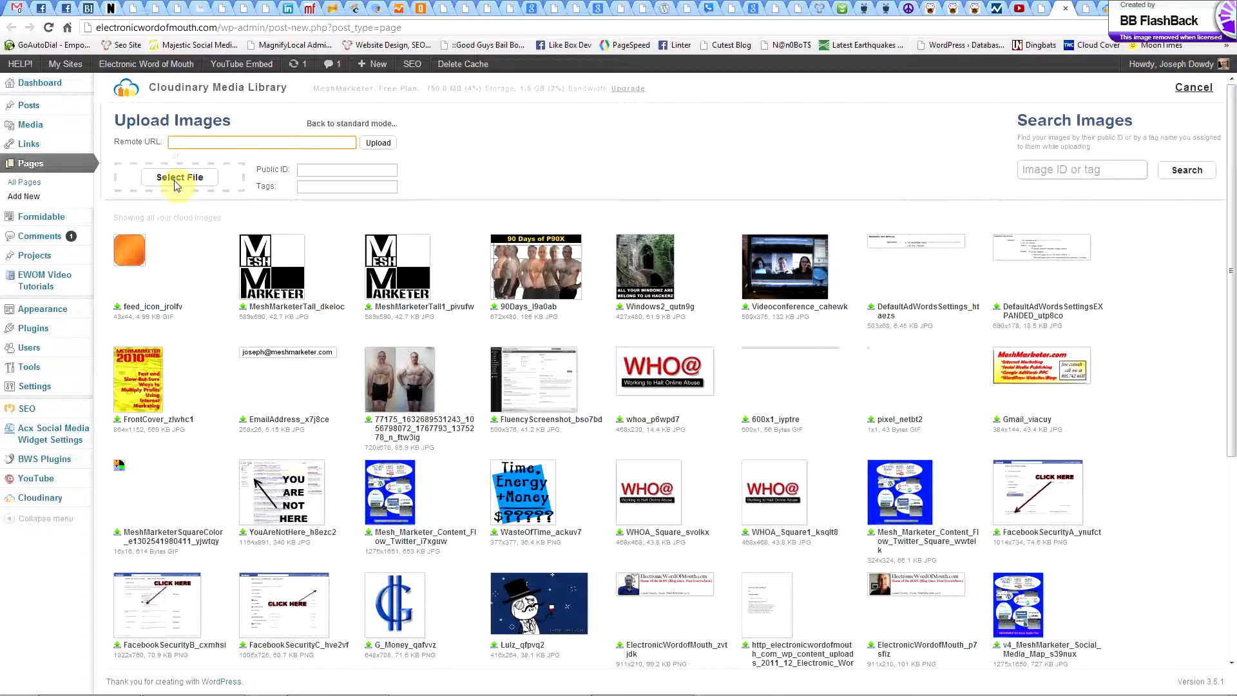
pyautogui.click(316, 123)
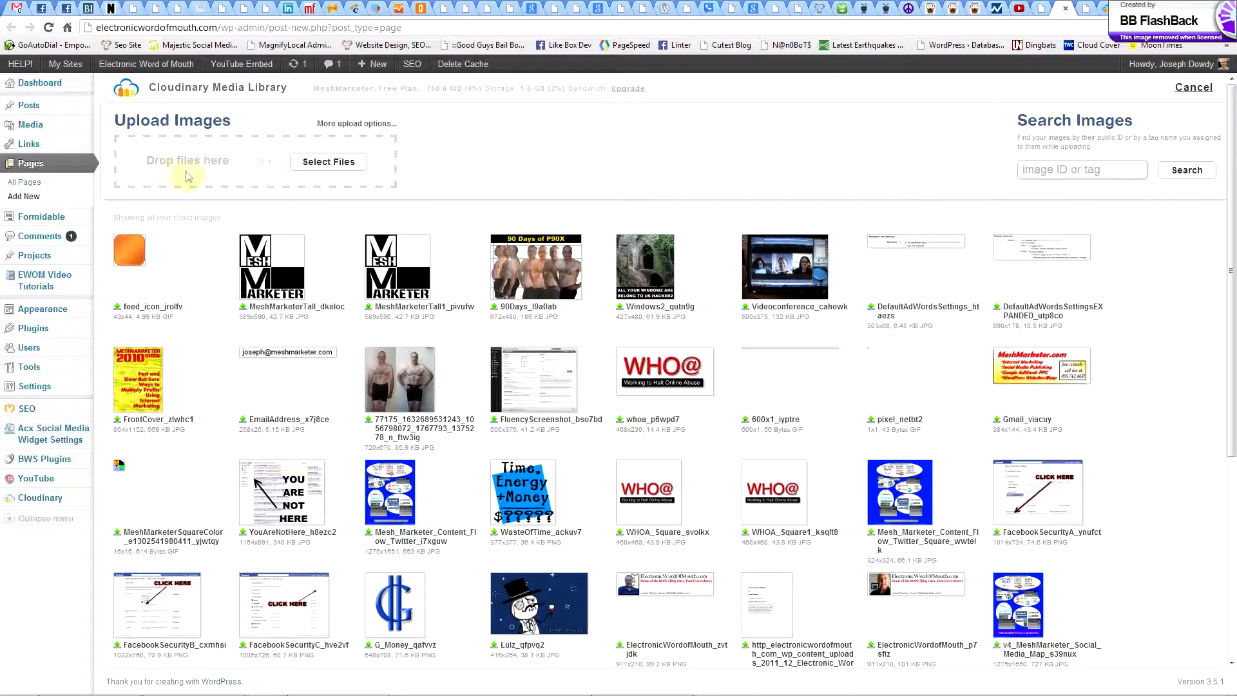
# Upload BeachbodyChallenge.png from the P90X folder to the Cloudinary library and open the uploaded image's transformation settings.
pyautogui.click(307, 169)
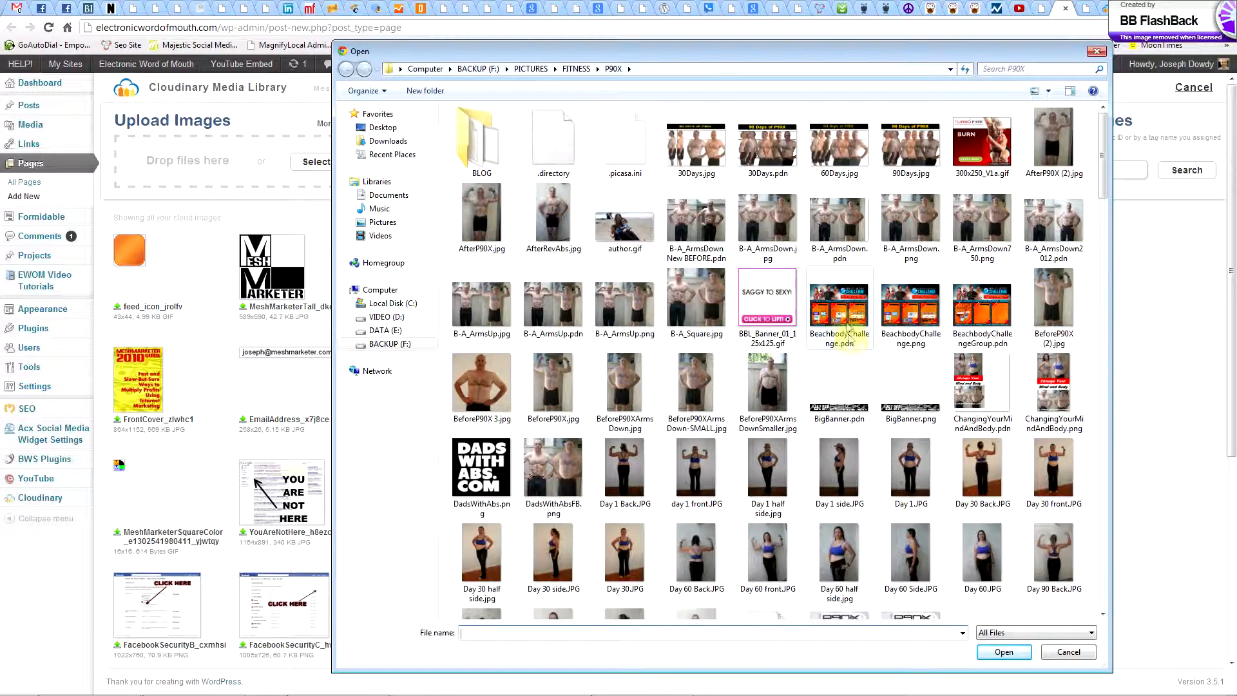
pyautogui.click(910, 324)
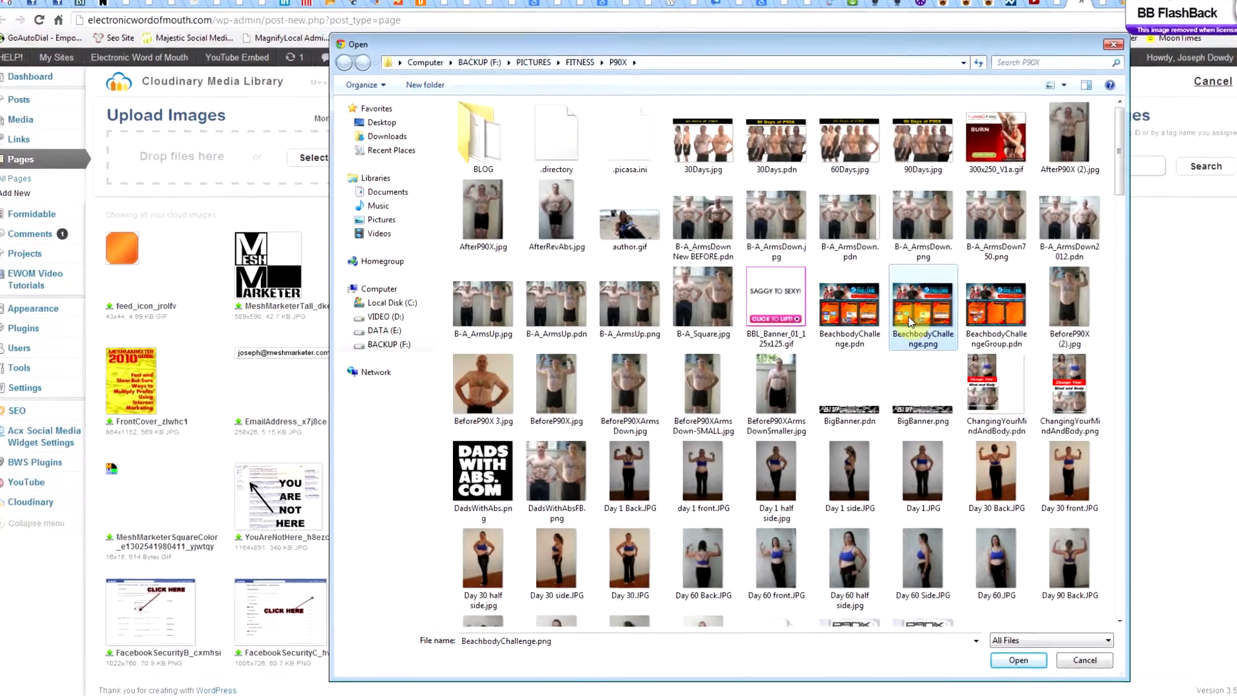
pyautogui.doubleClick(924, 323)
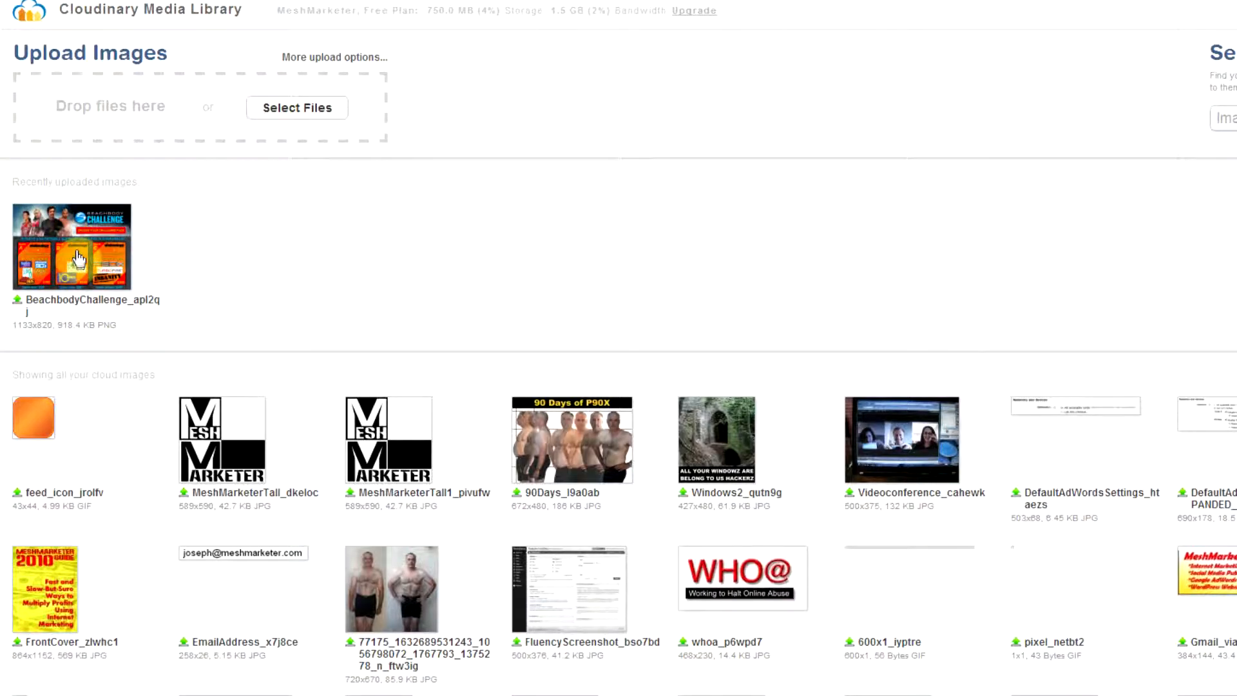
pyautogui.click(45, 237)
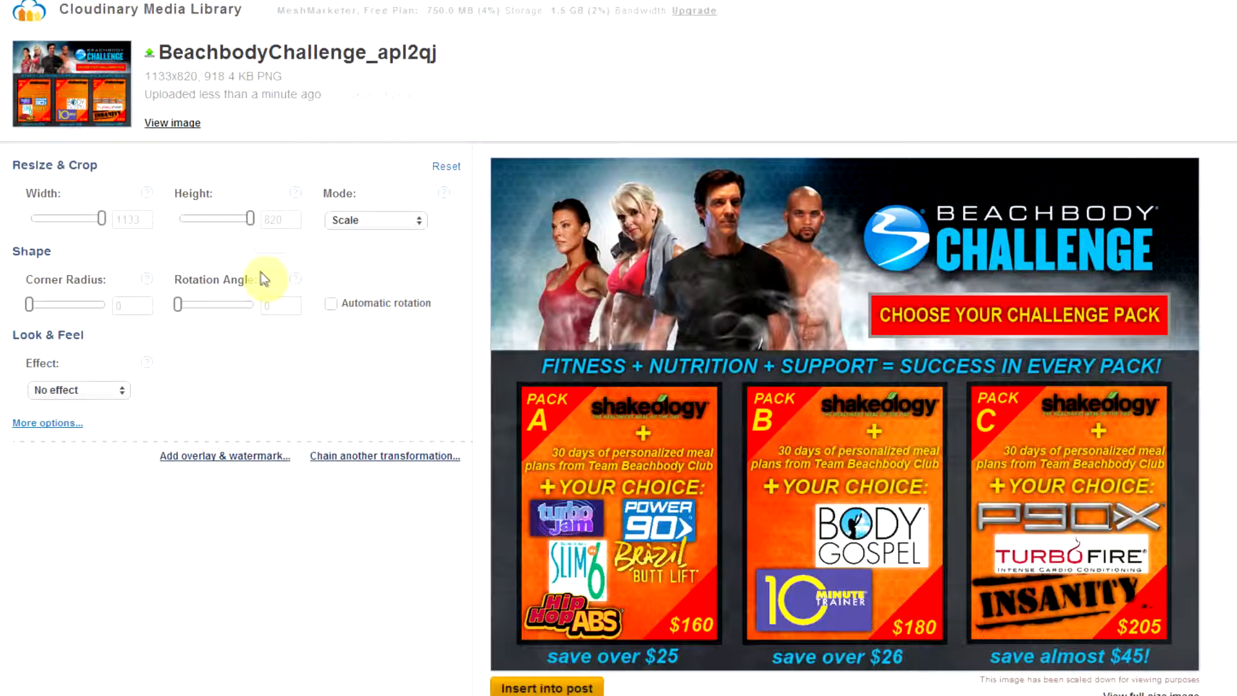
# Set the image width to 500 and look through the resize modes, keeping Scale.
pyautogui.click(142, 219)
pyautogui.write('500')
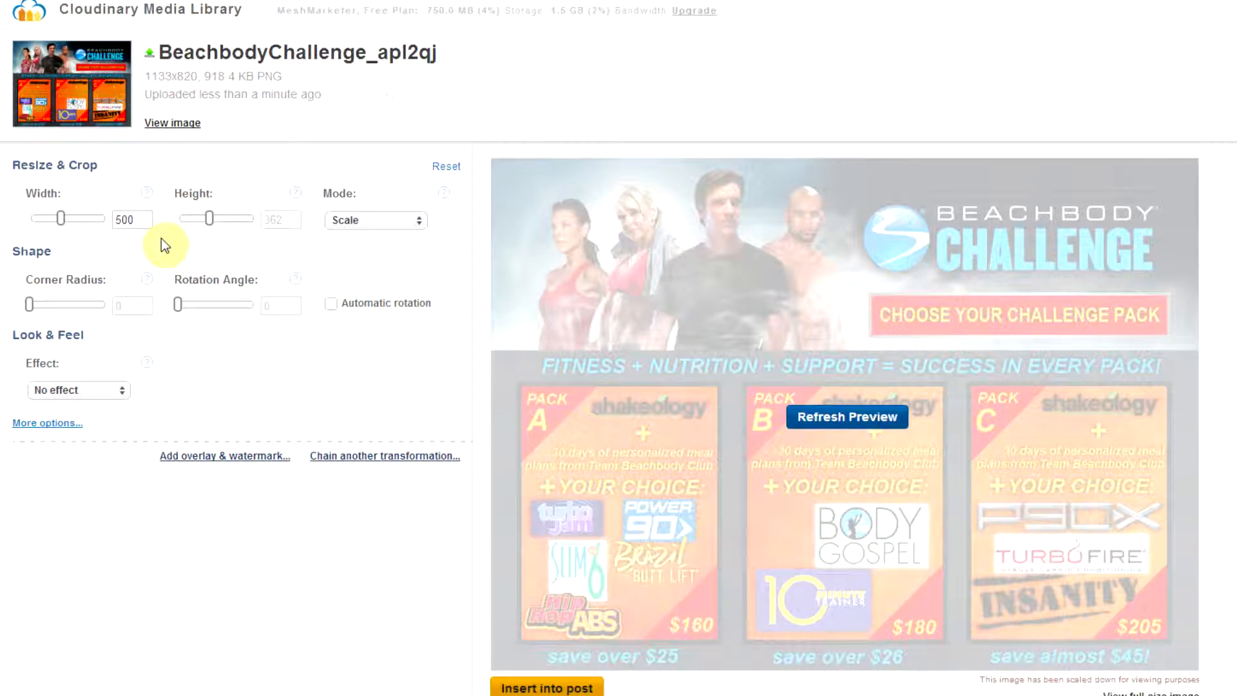
pyautogui.click(134, 220)
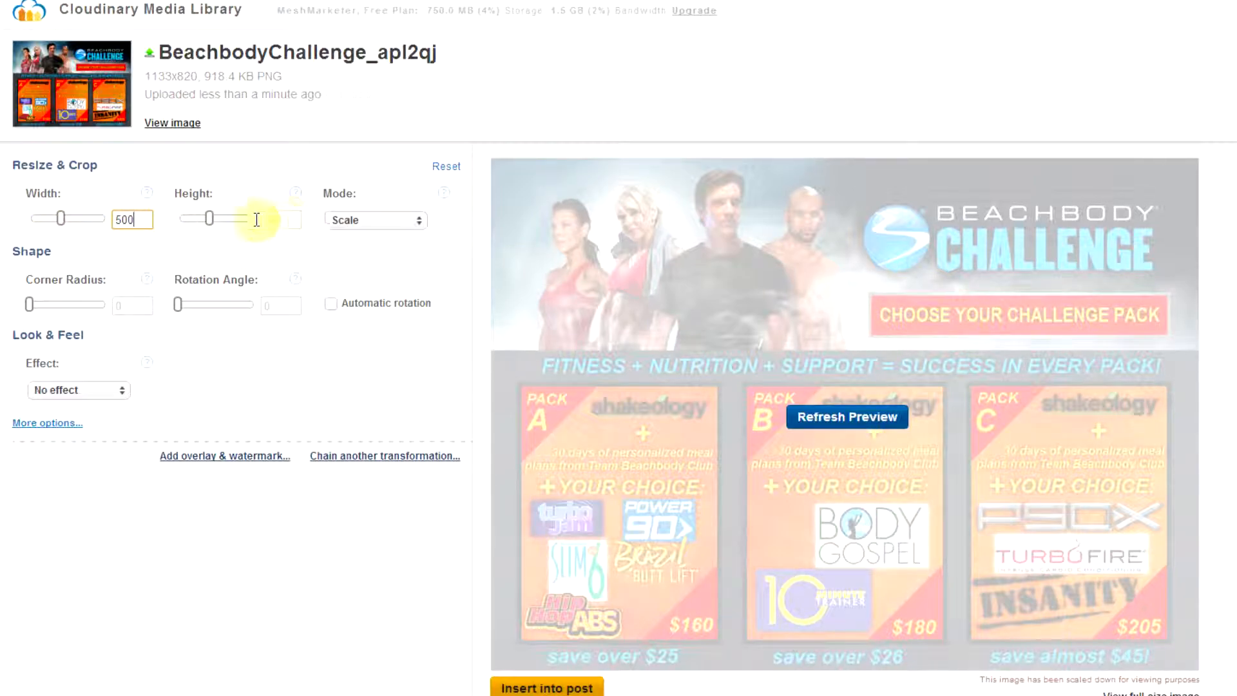
pyautogui.click(409, 220)
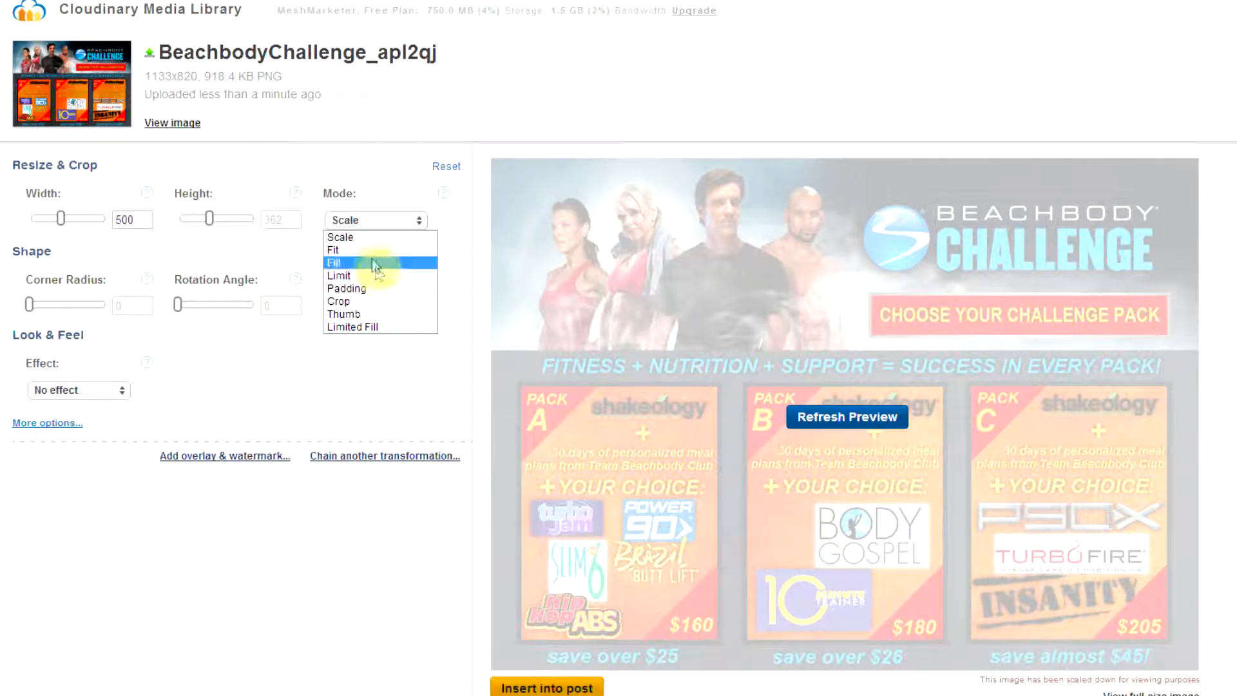
pyautogui.click(175, 380)
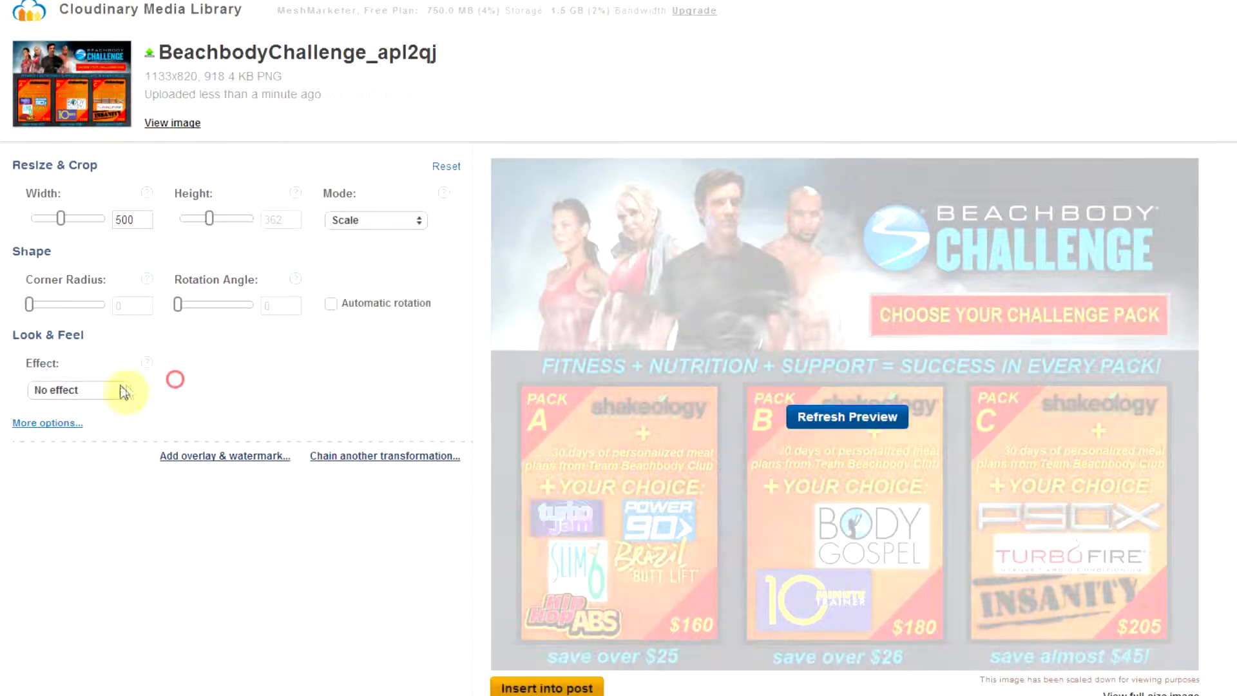
# Apply the Sepia effect to the image and refresh the preview.
pyautogui.click(121, 390)
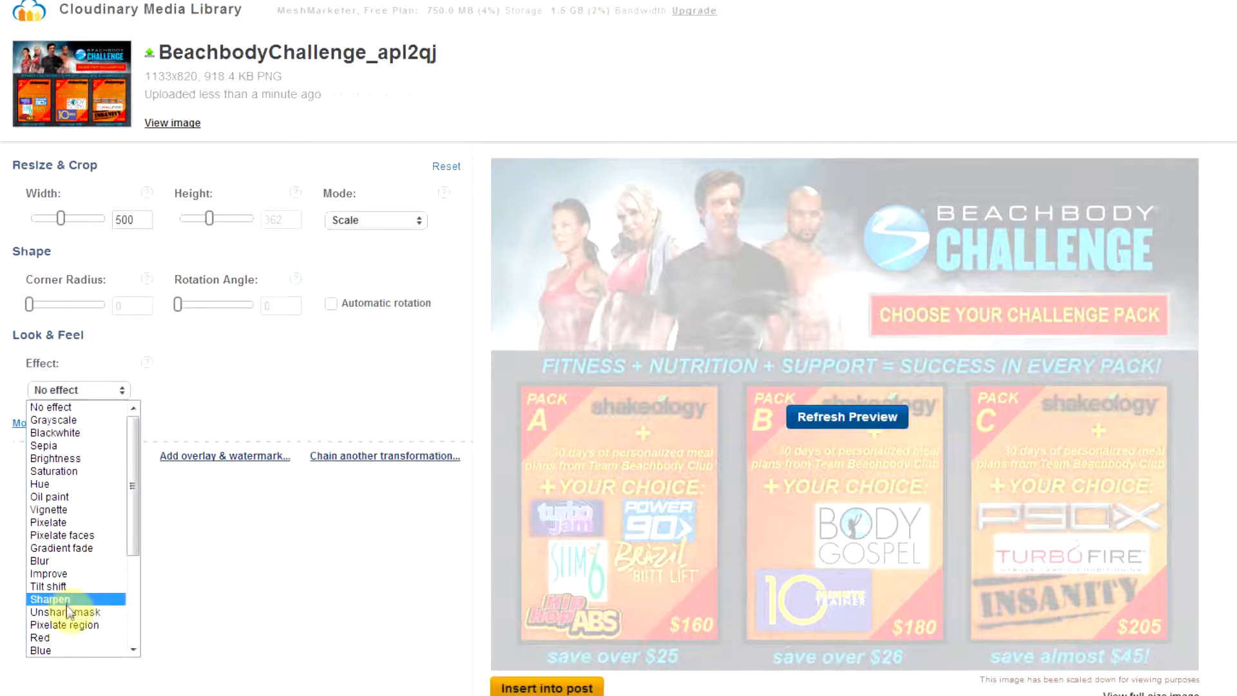
pyautogui.click(72, 456)
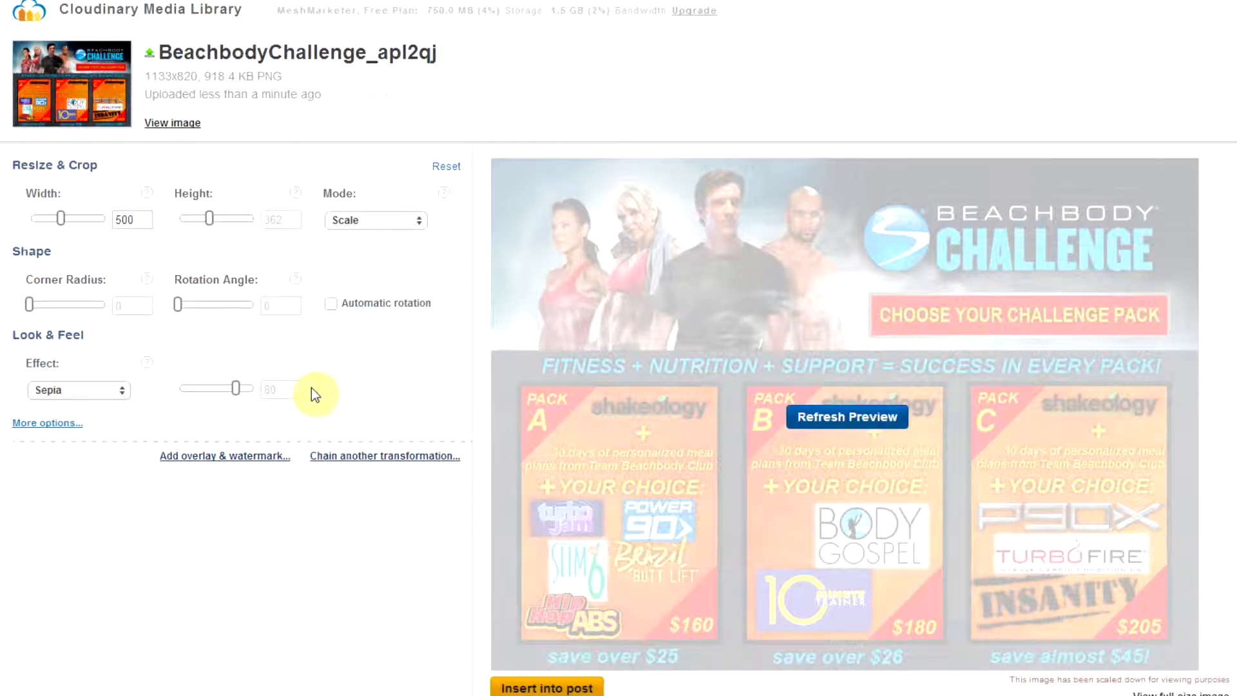
pyautogui.click(846, 419)
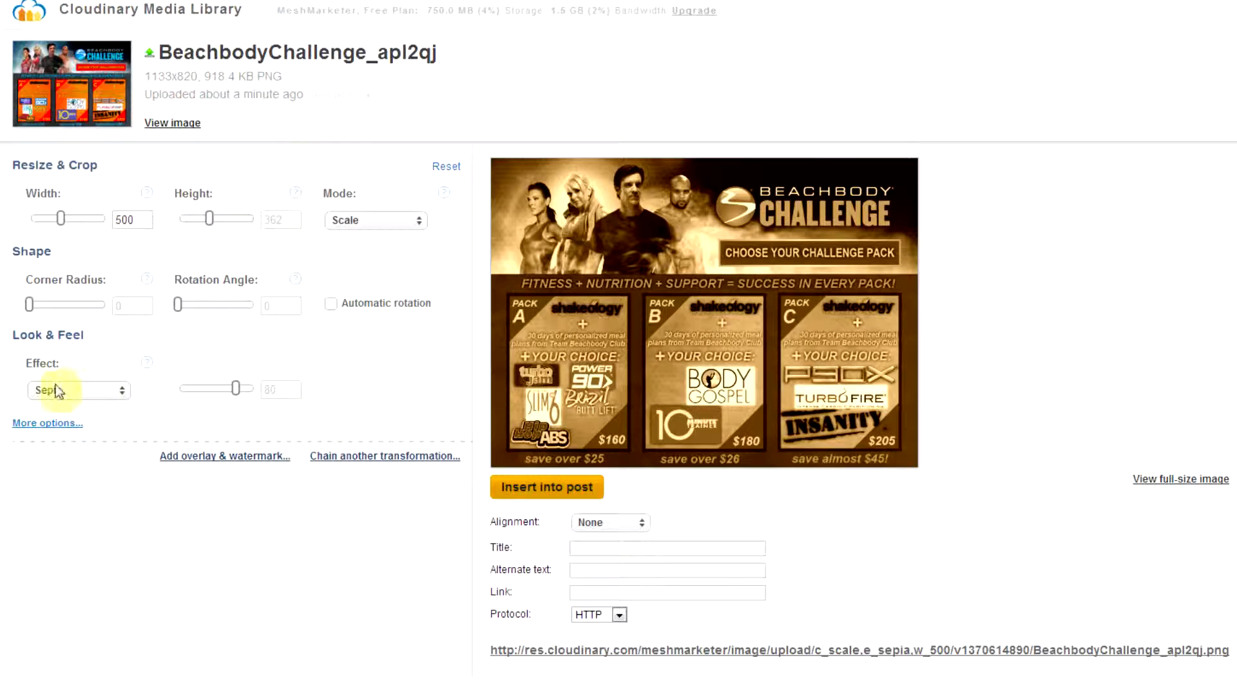
# Look through the rest of the available image effects, keeping Sepia.
pyautogui.click(77, 390)
pyautogui.moveTo(134, 506); pyautogui.dragTo(138, 594)
pyautogui.click(200, 348)
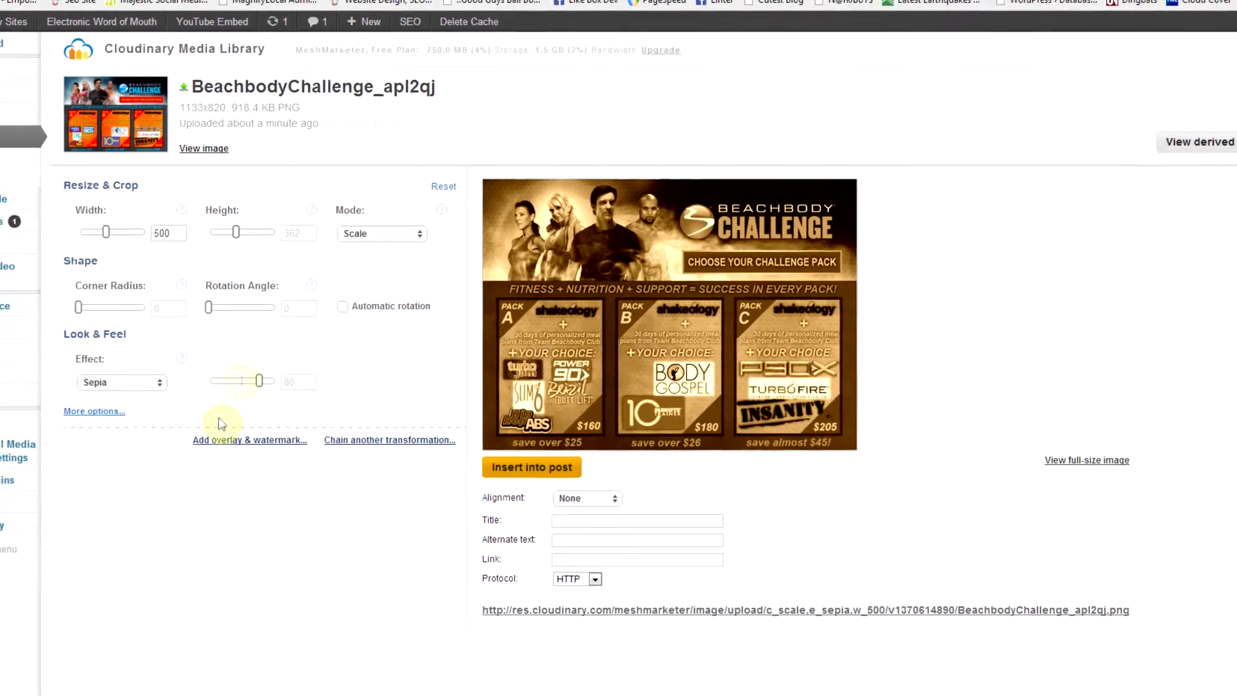
# Add an overlay and watermark section to the image's transformations and review its options.
pyautogui.click(219, 440)
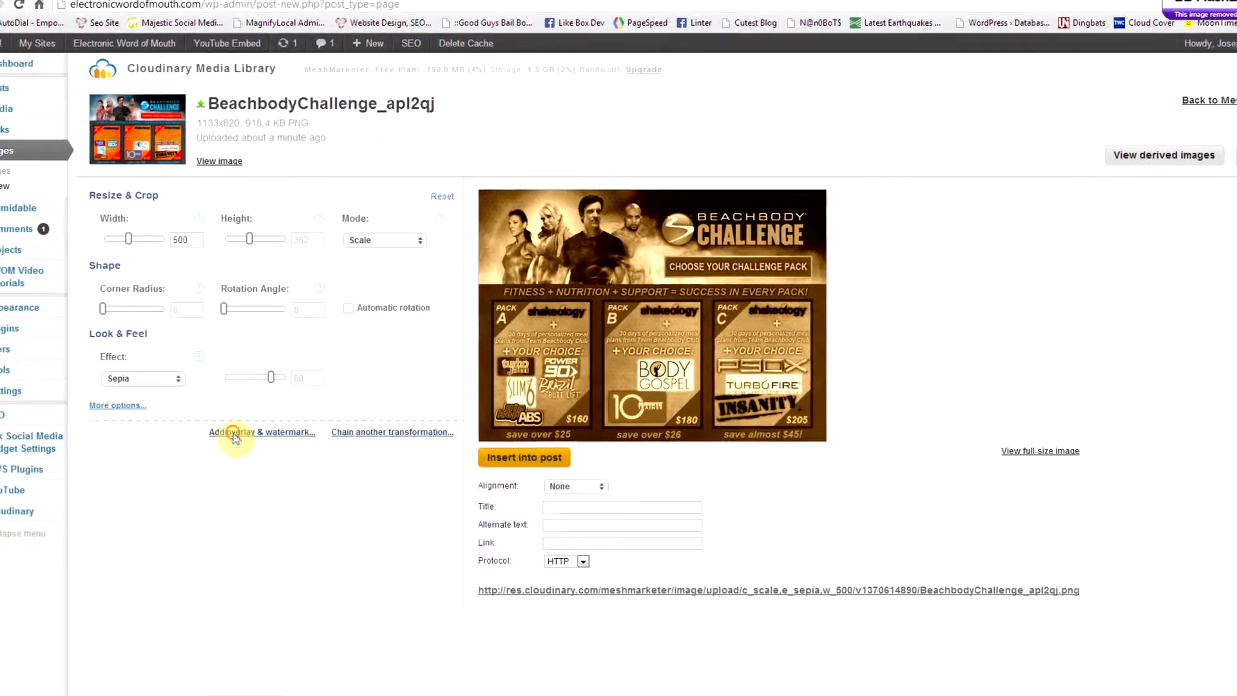
pyautogui.scroll(-3, 385, 491)
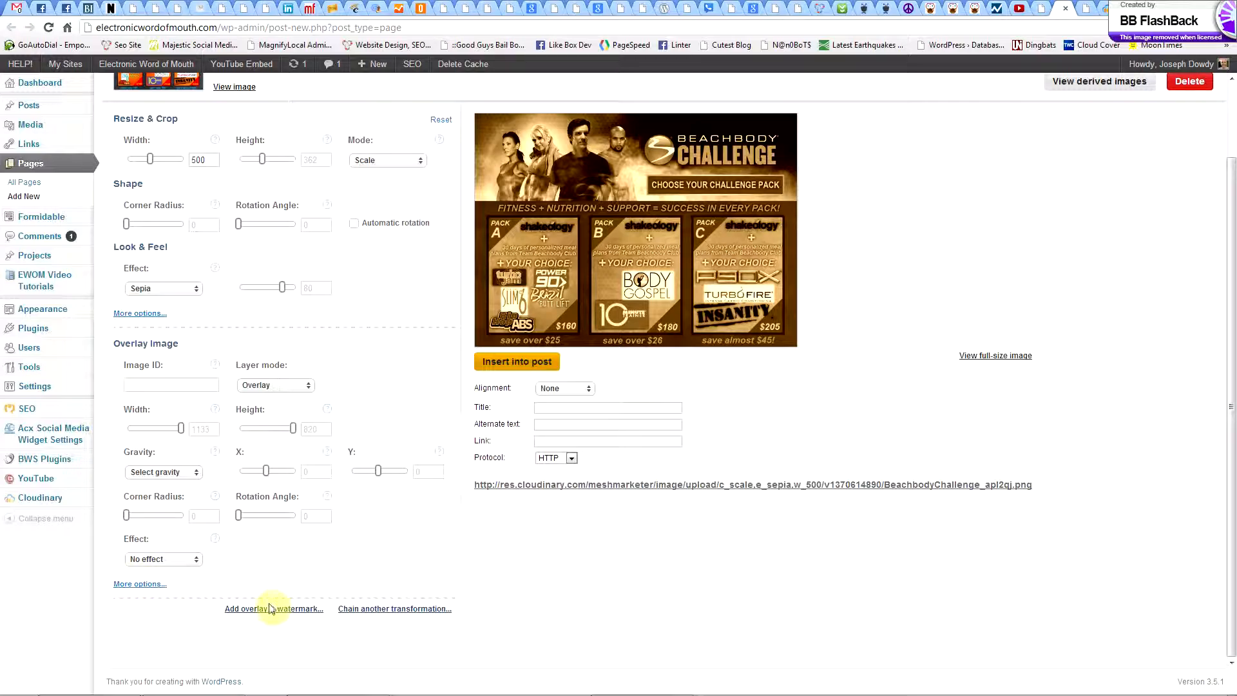
pyautogui.scroll(2, 353, 324)
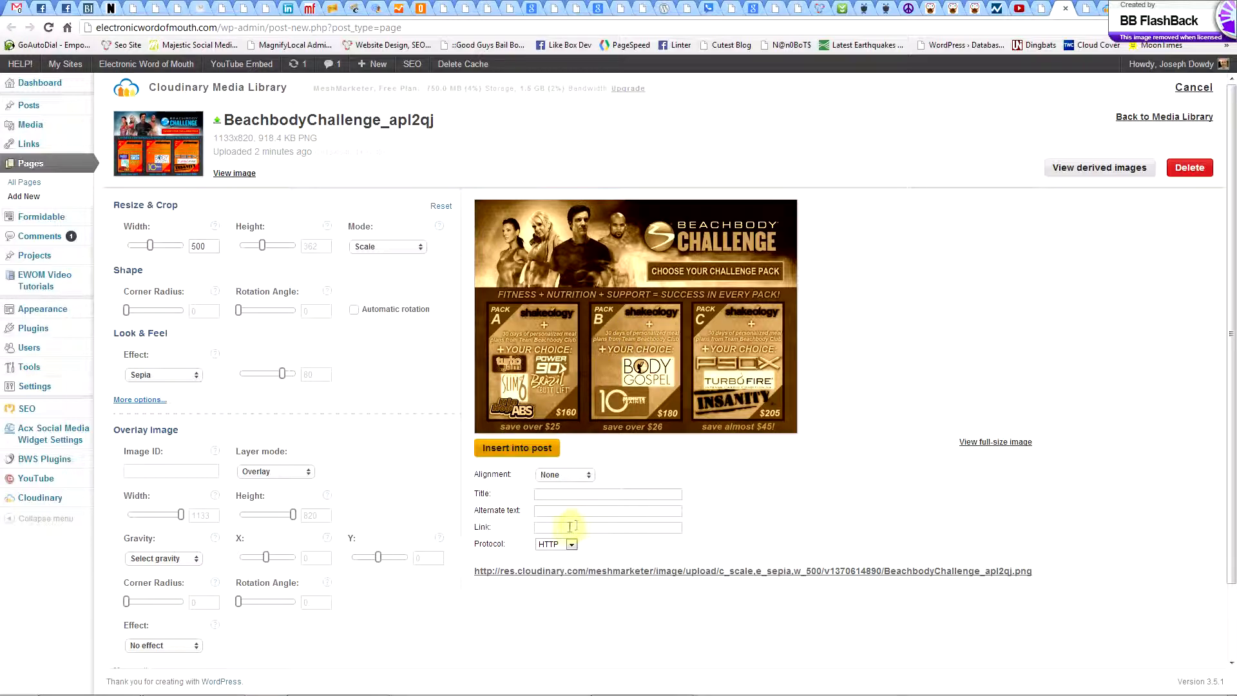
# Set the image alignment to Left and insert the image into the page.
pyautogui.click(543, 529)
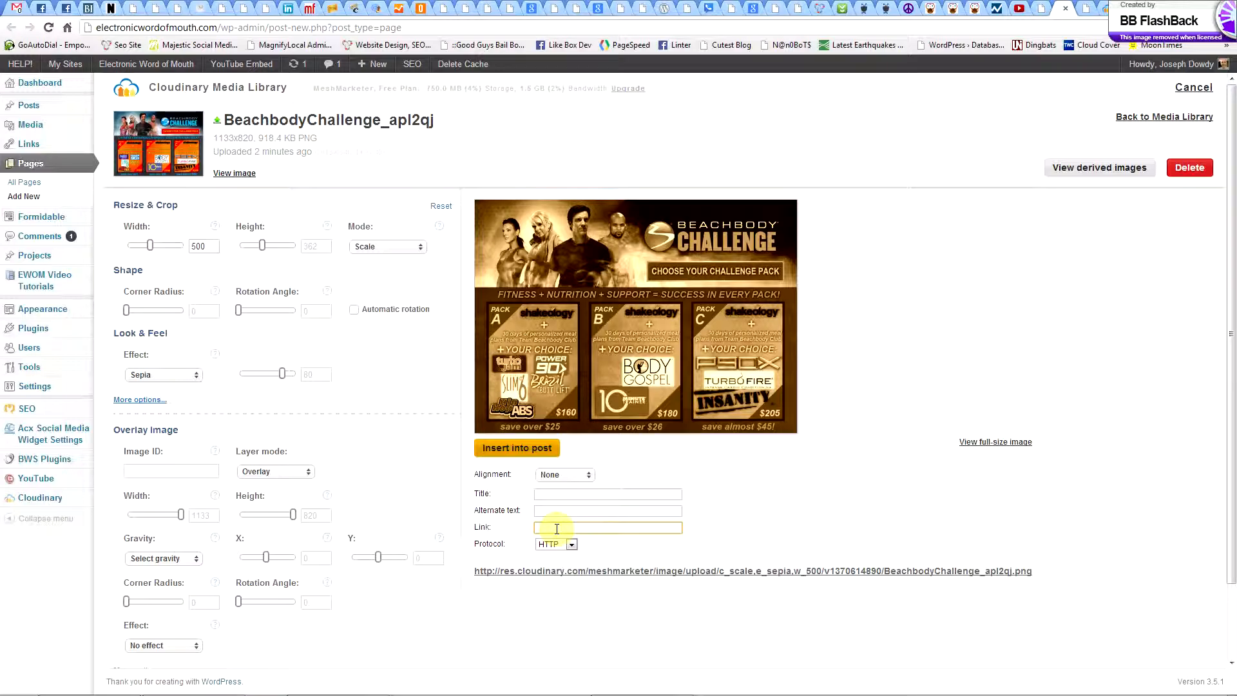
pyautogui.click(580, 480)
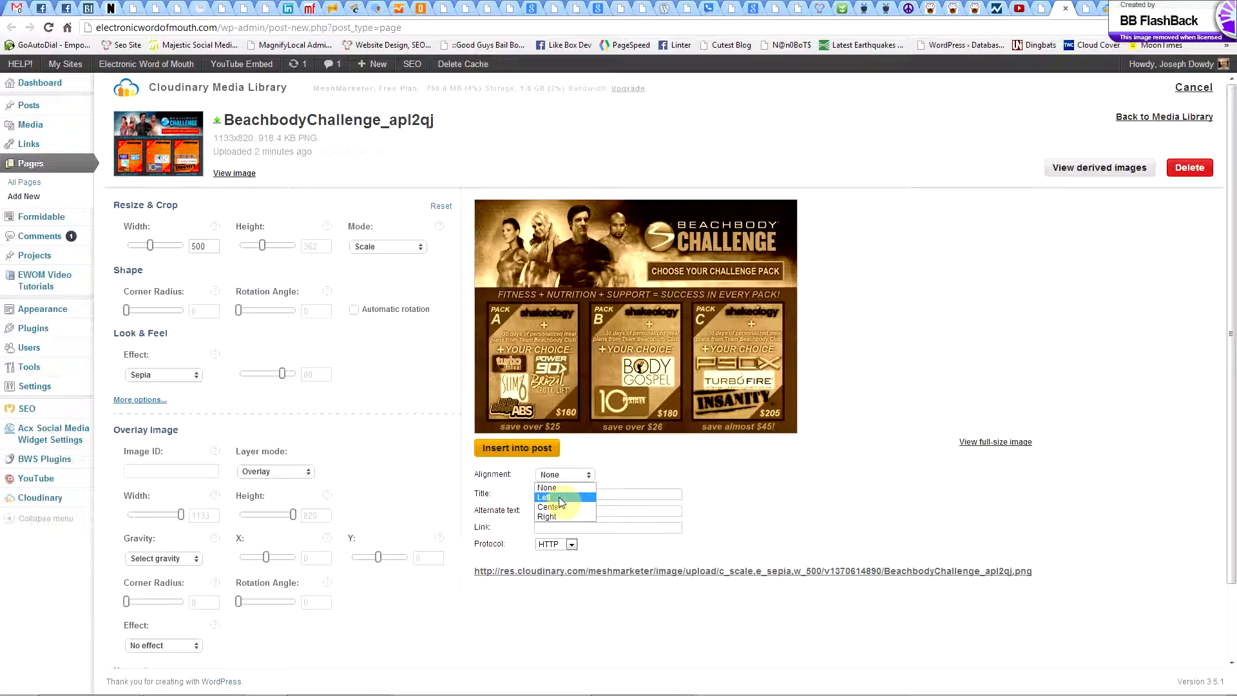
pyautogui.click(559, 499)
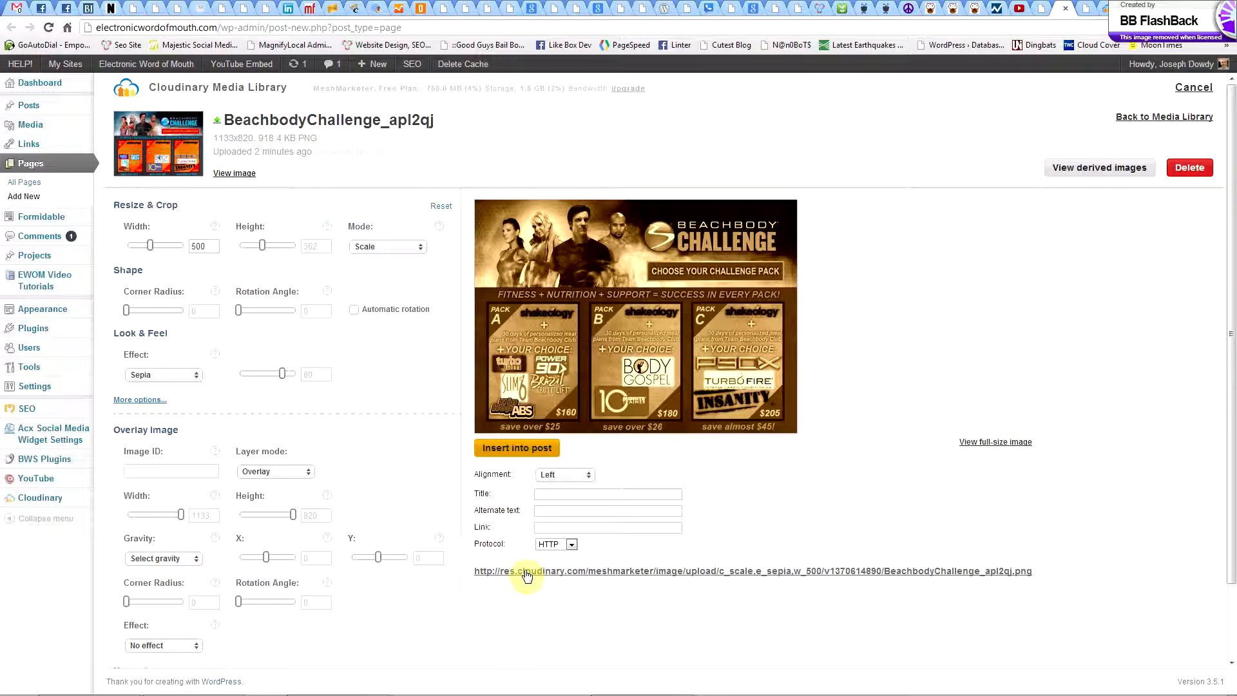
pyautogui.click(497, 449)
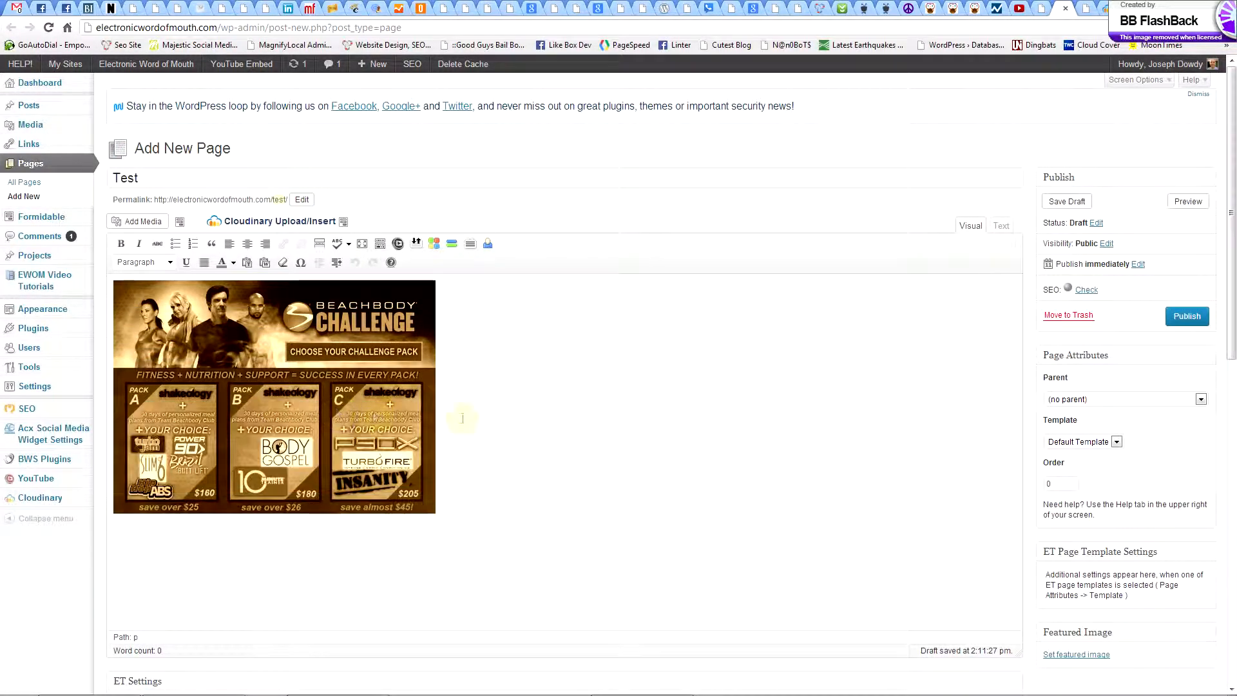
# Review the inserted image on the page and view the media library for choosing a featured image, closing it without a choice.
pyautogui.scroll(-3, 615, 456)
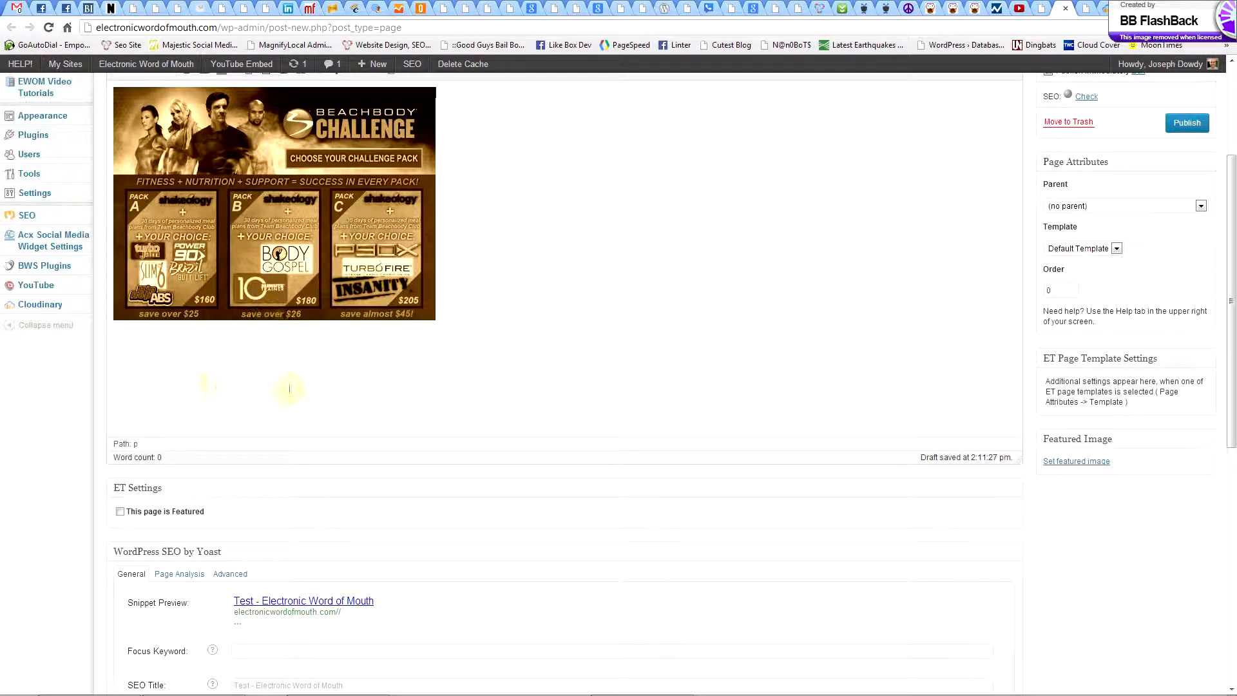
pyautogui.scroll(1, 1135, 533)
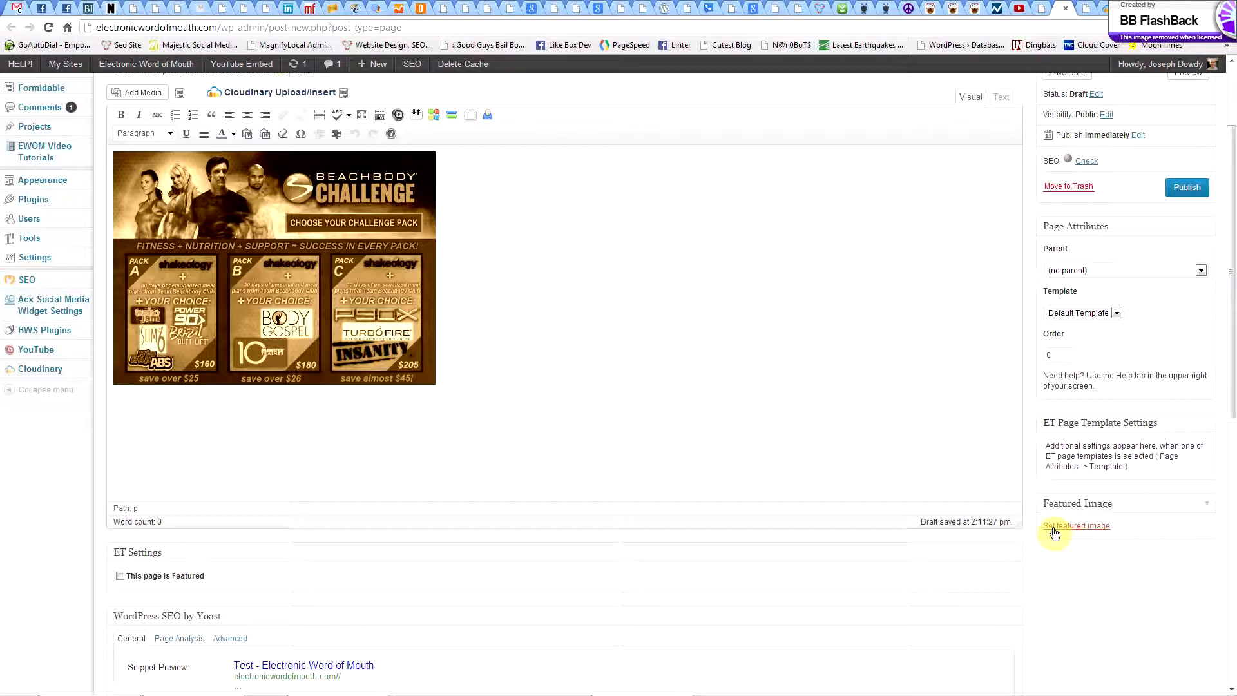
pyautogui.scroll(1, 1052, 547)
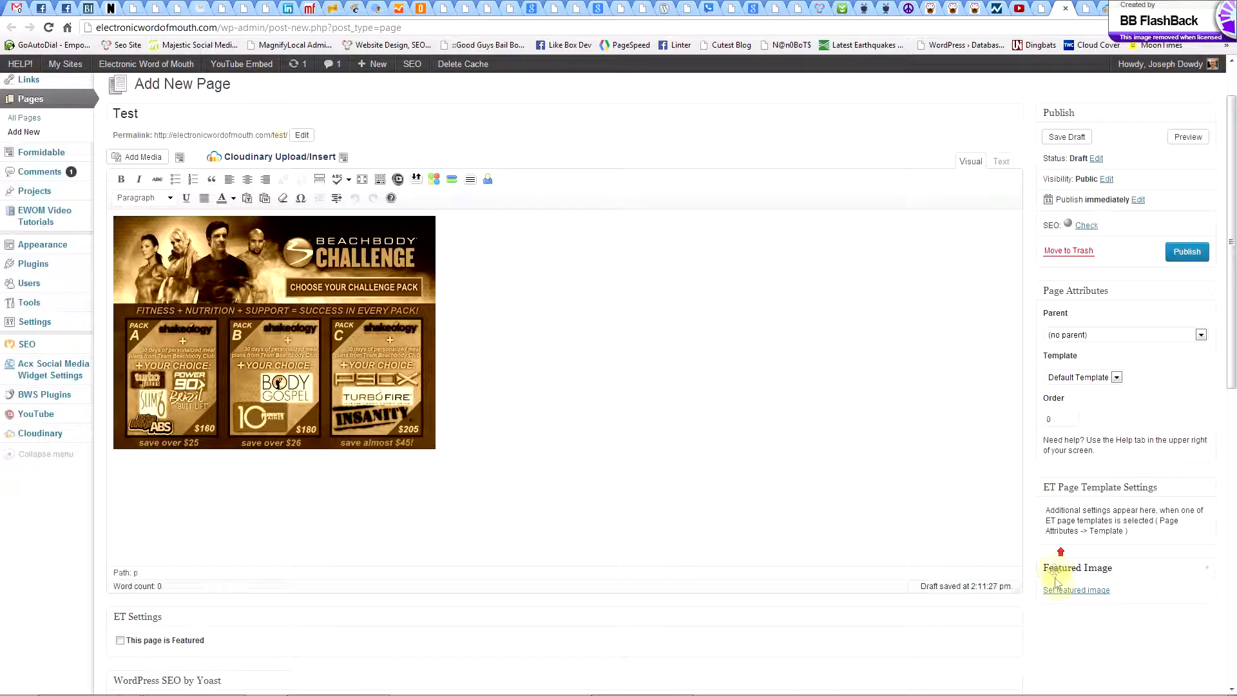
pyautogui.click(1057, 591)
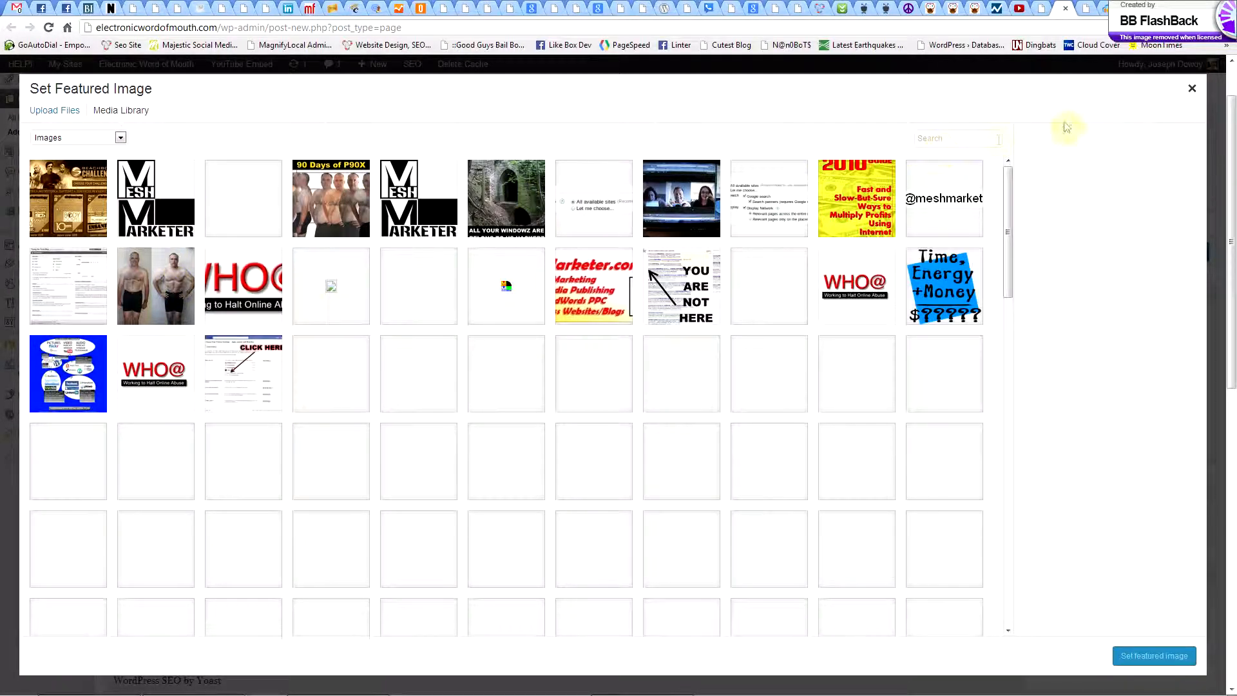
pyautogui.click(1192, 88)
pyautogui.click(286, 316)
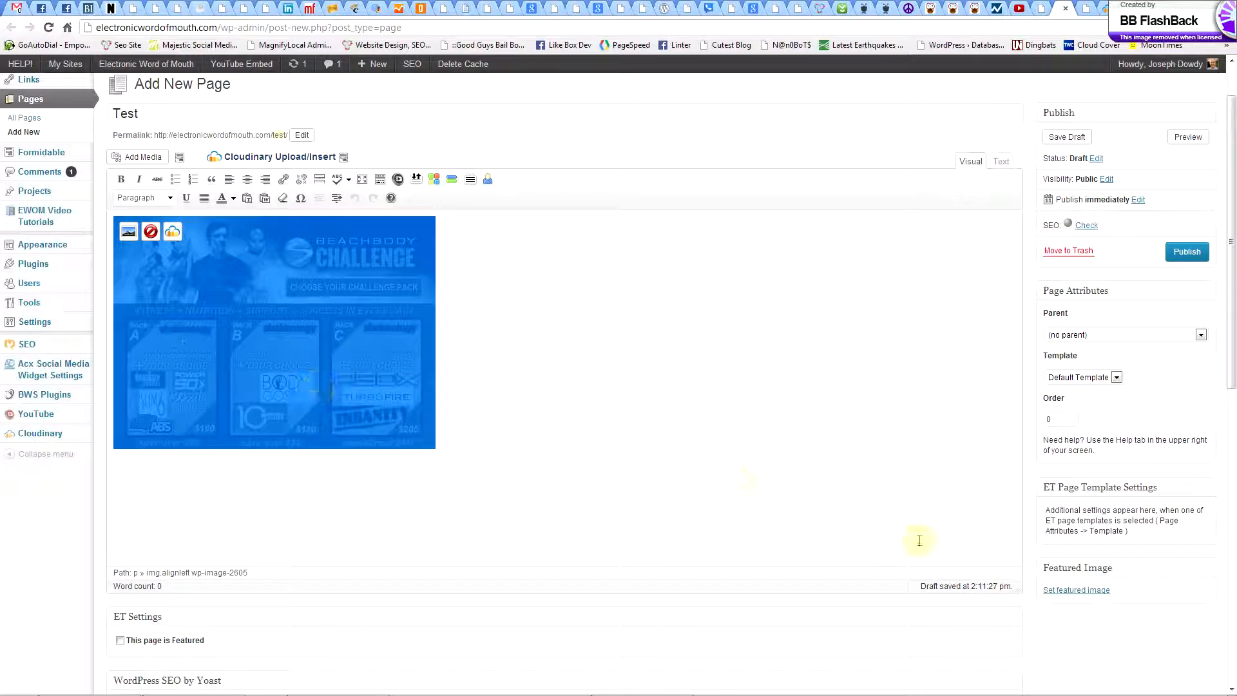
# Set the sepia BeachbodyChallenge_apl2qj.png from the media library as the page's featured image.
pyautogui.click(1076, 590)
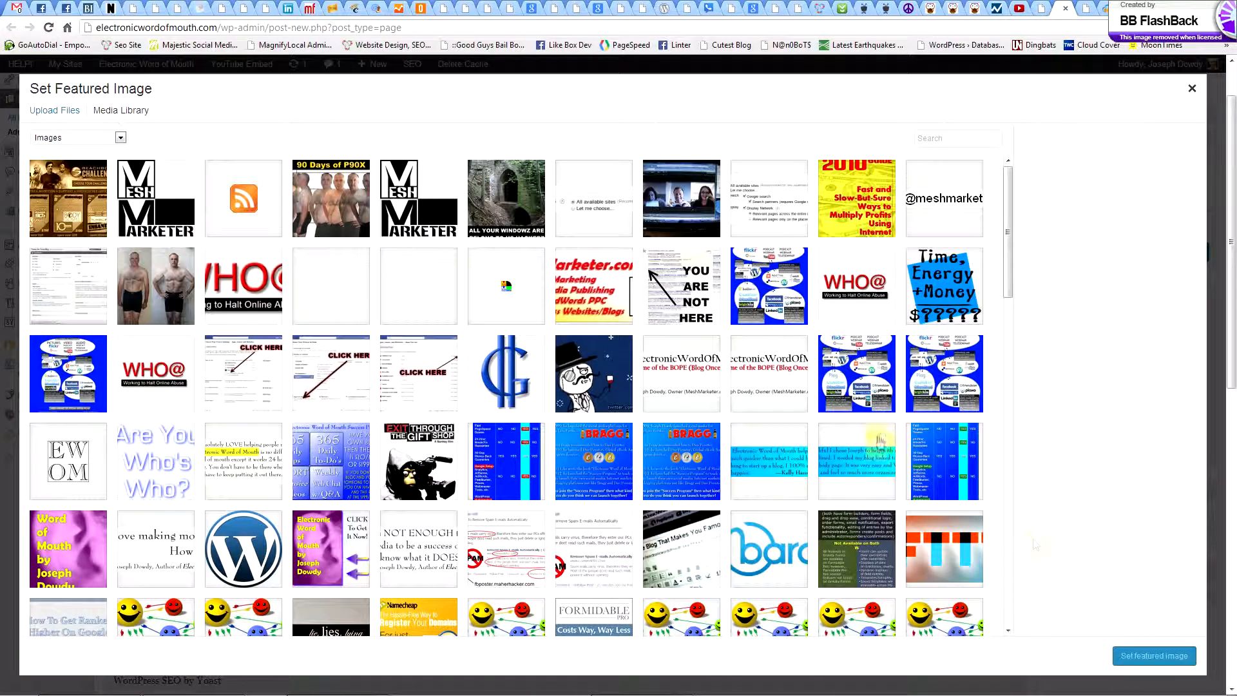
pyautogui.click(62, 202)
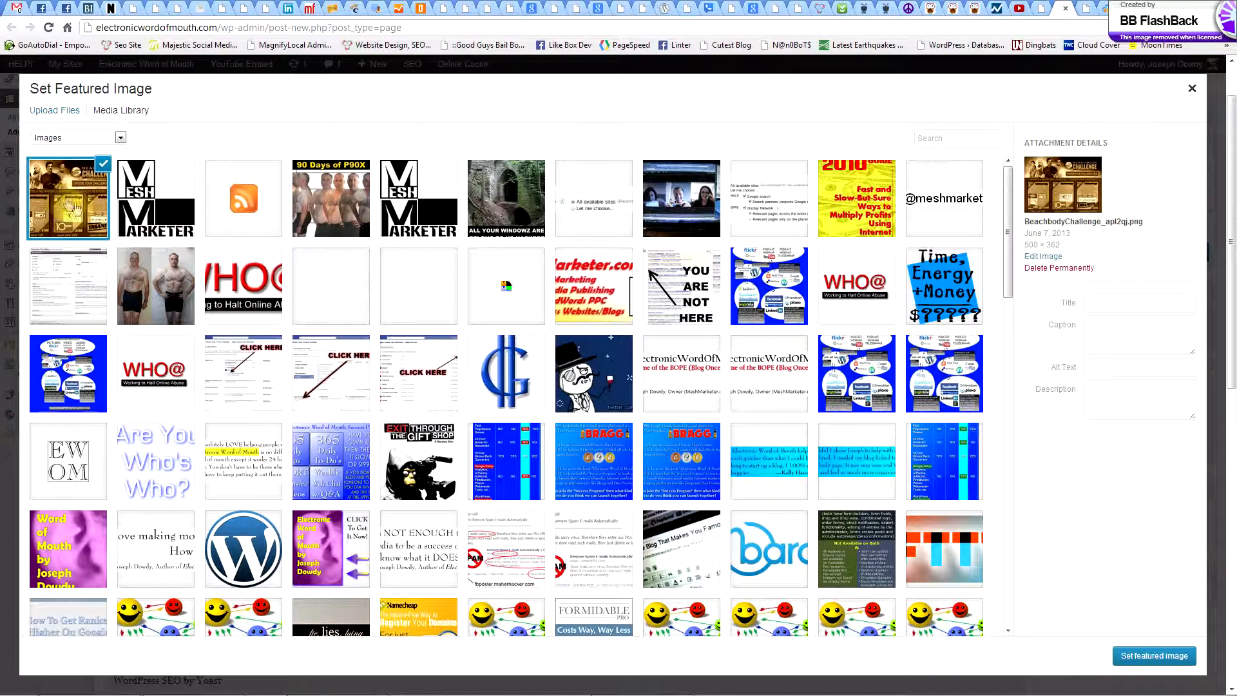
pyautogui.moveTo(1024, 248)
pyautogui.mouseDown()
pyautogui.moveTo(1063, 245)
pyautogui.moveTo(1024, 245)
pyautogui.mouseUp()
pyautogui.click(1067, 245)
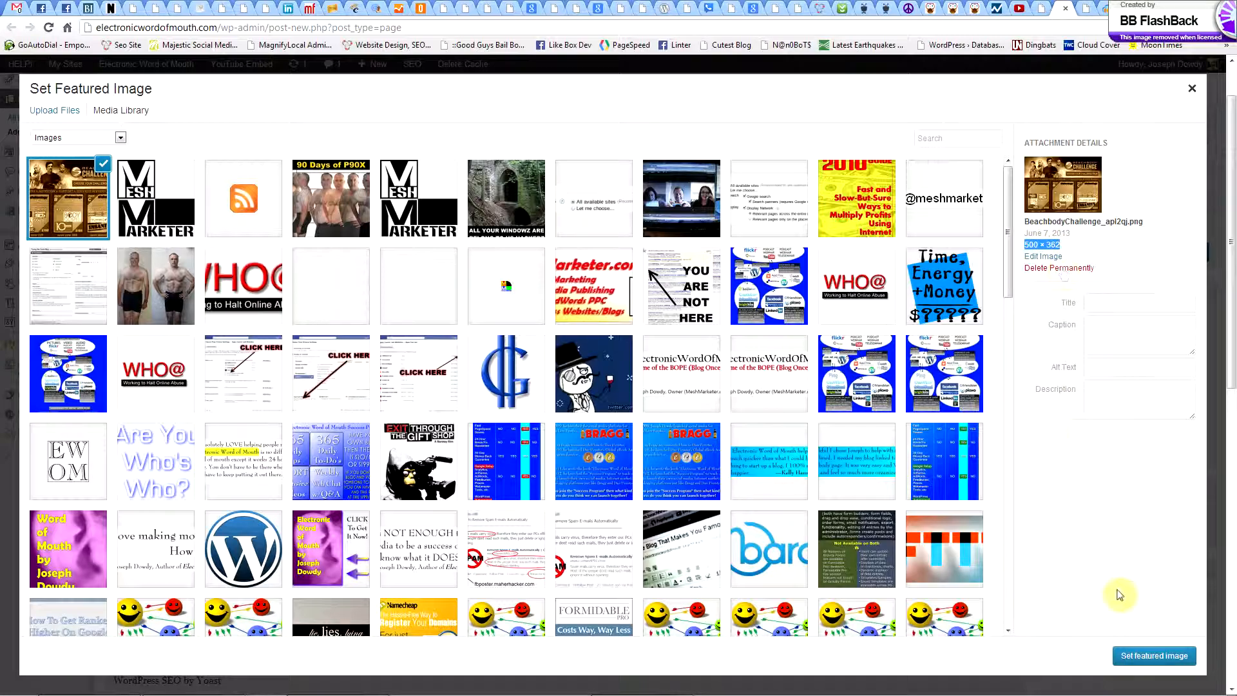
pyautogui.click(1135, 656)
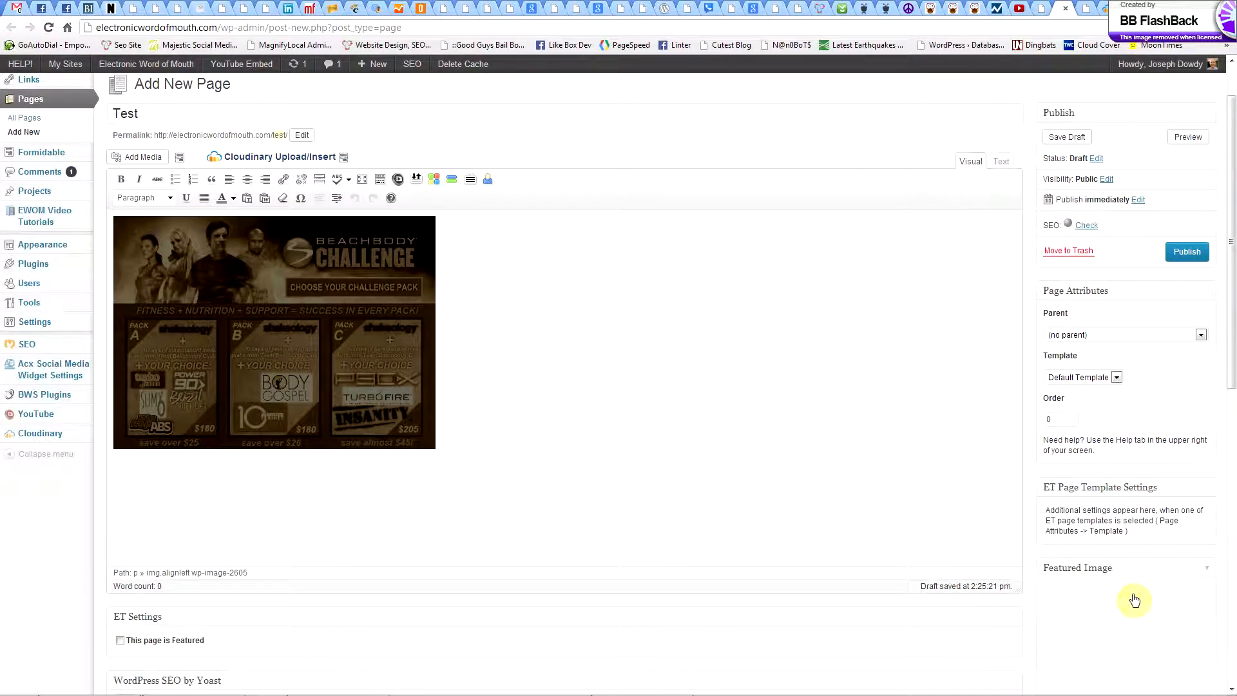
# Save the Test page as a draft and check the sepia image in its content and as featured image.
pyautogui.scroll(-1, 1140, 567)
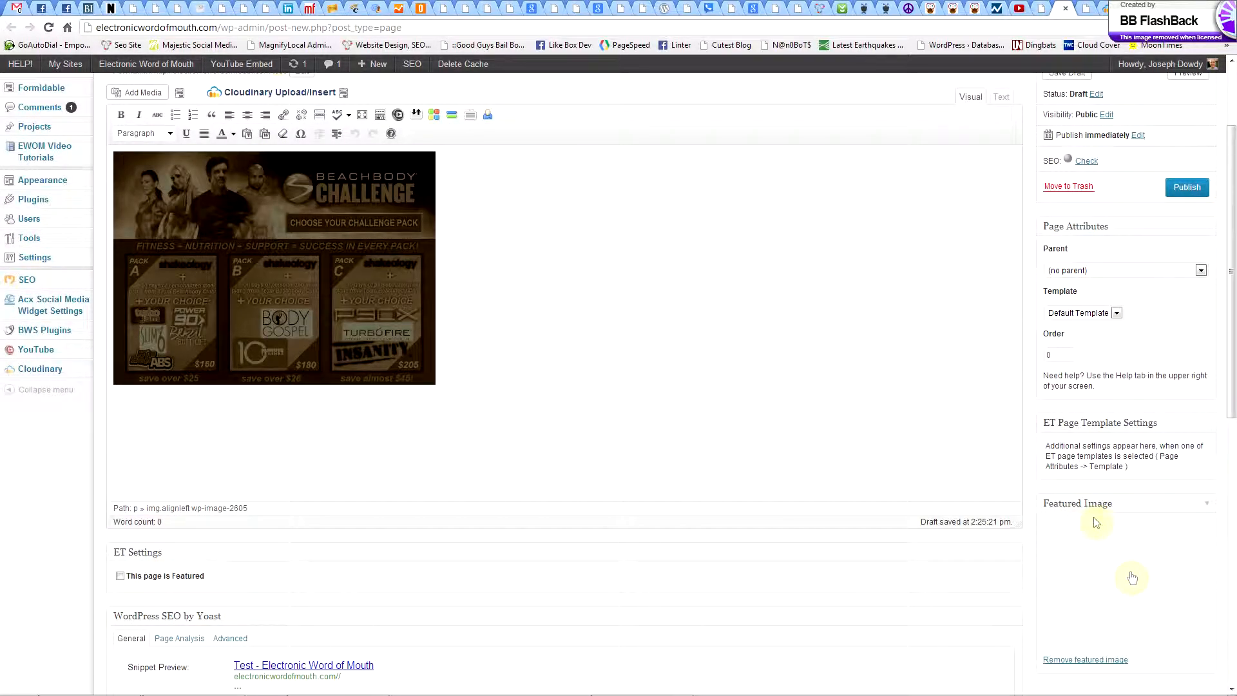
pyautogui.click(219, 243)
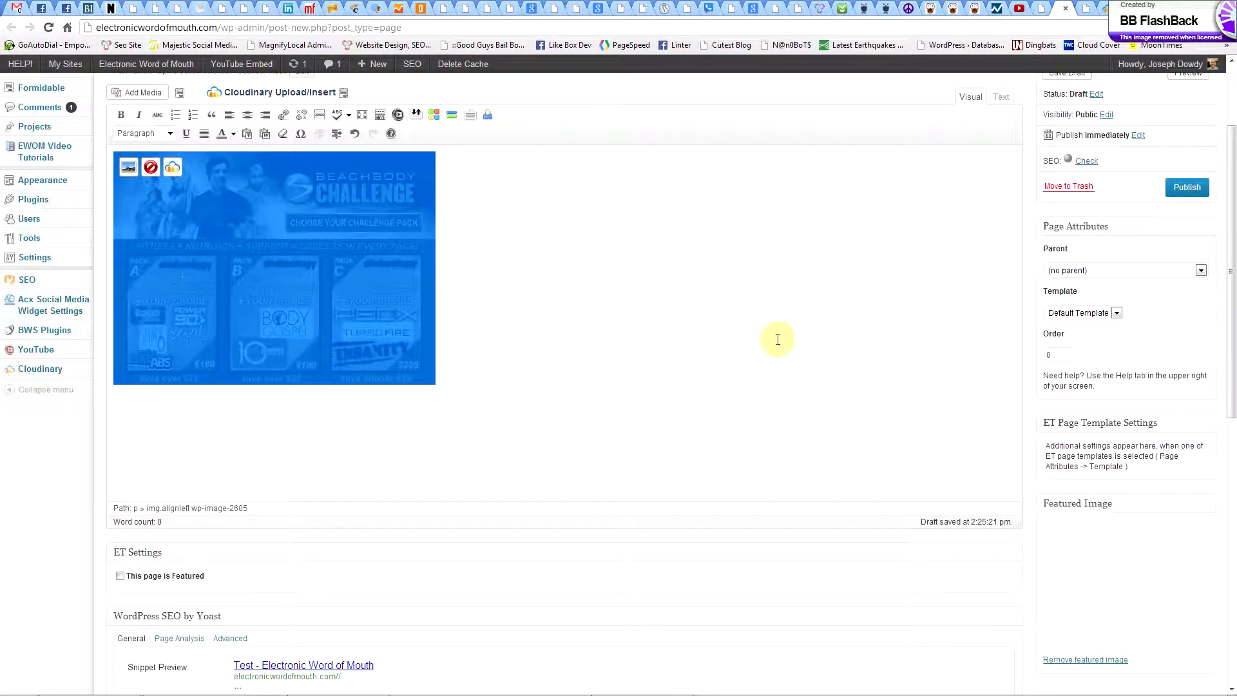
pyautogui.scroll(1, 778, 340)
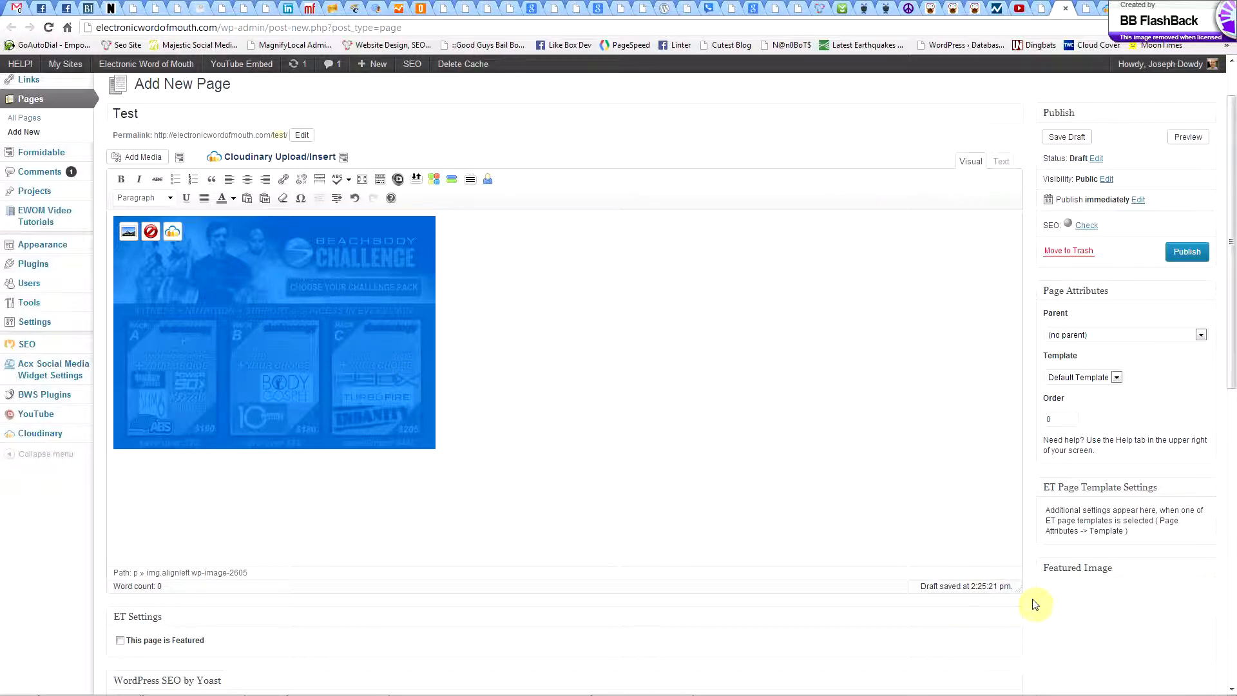
pyautogui.scroll(-1, 1076, 631)
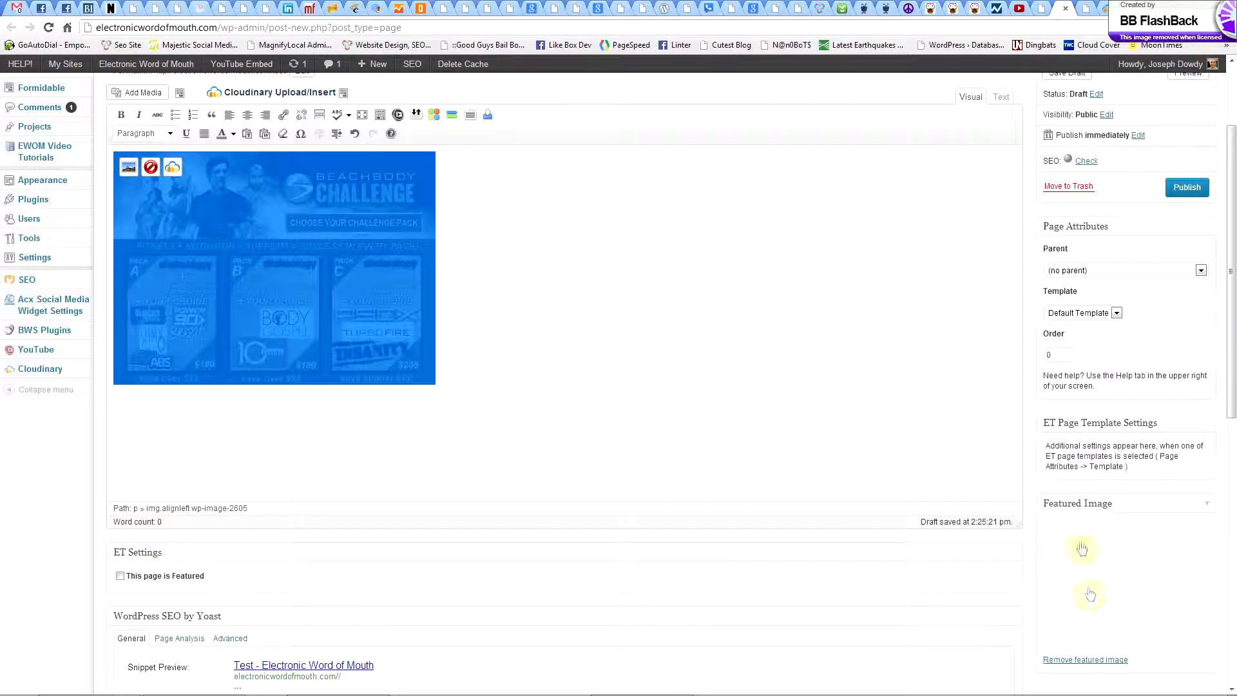
pyautogui.scroll(3, 981, 422)
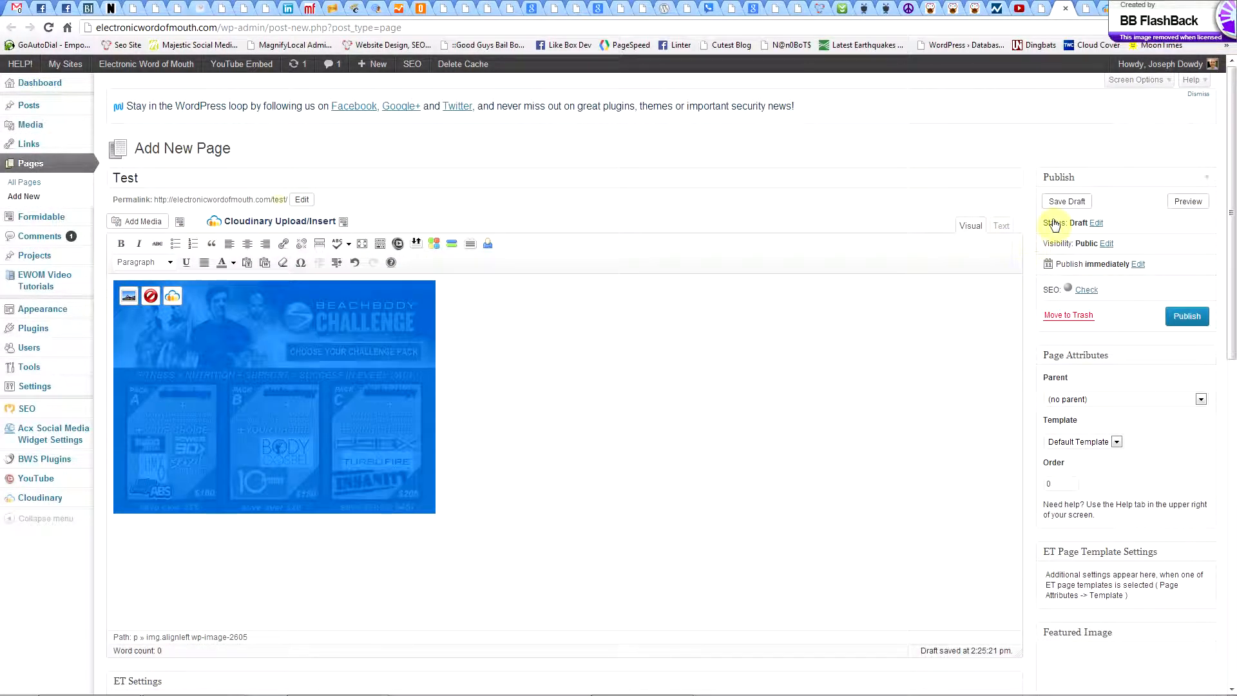
pyautogui.click(1063, 202)
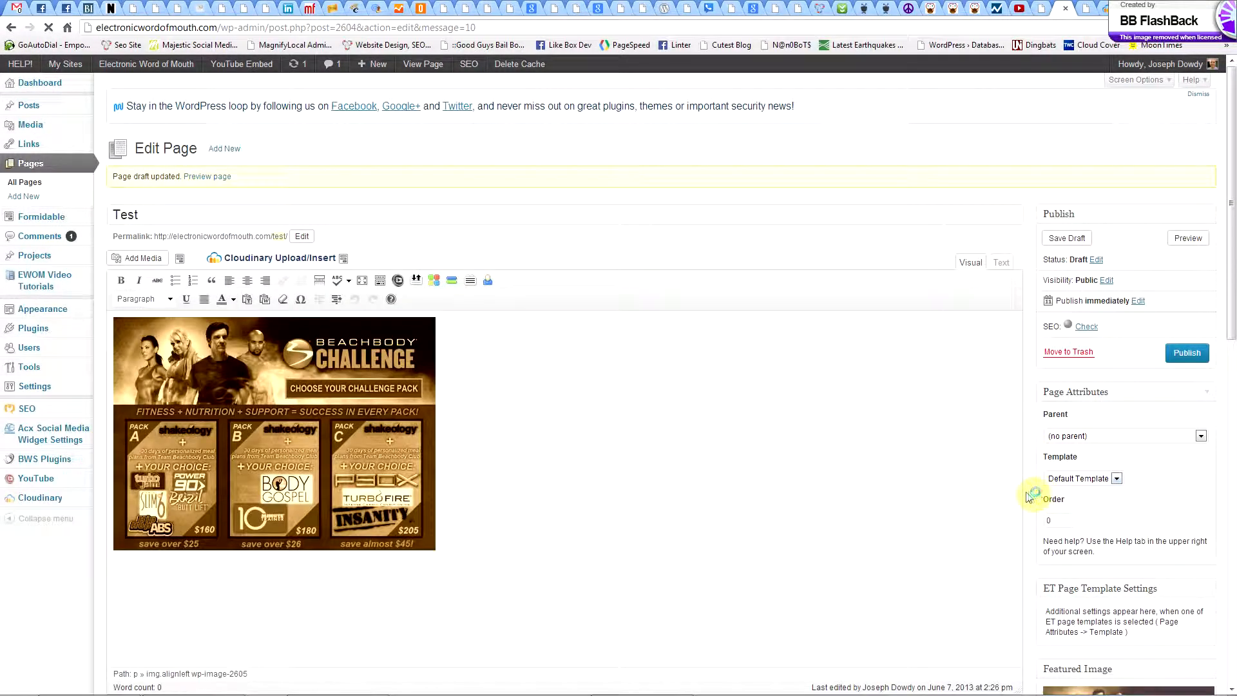
pyautogui.scroll(-2, 1026, 494)
pyautogui.scroll(-1, 1029, 497)
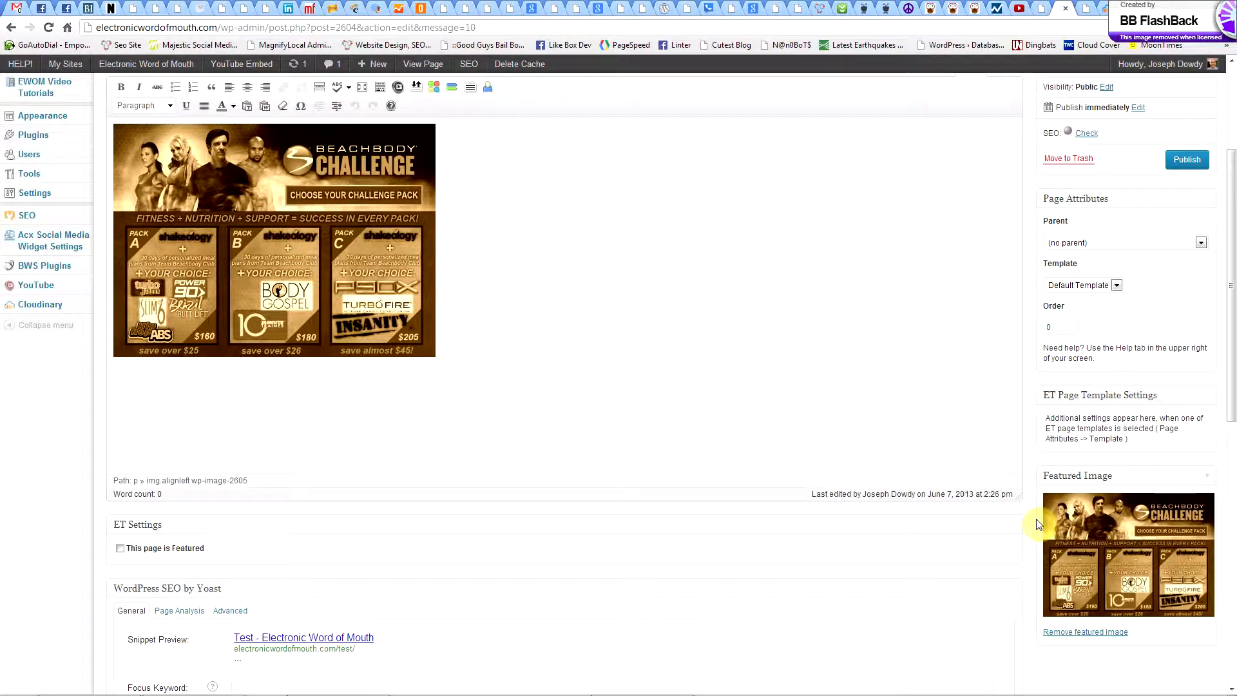
pyautogui.scroll(3, 1040, 519)
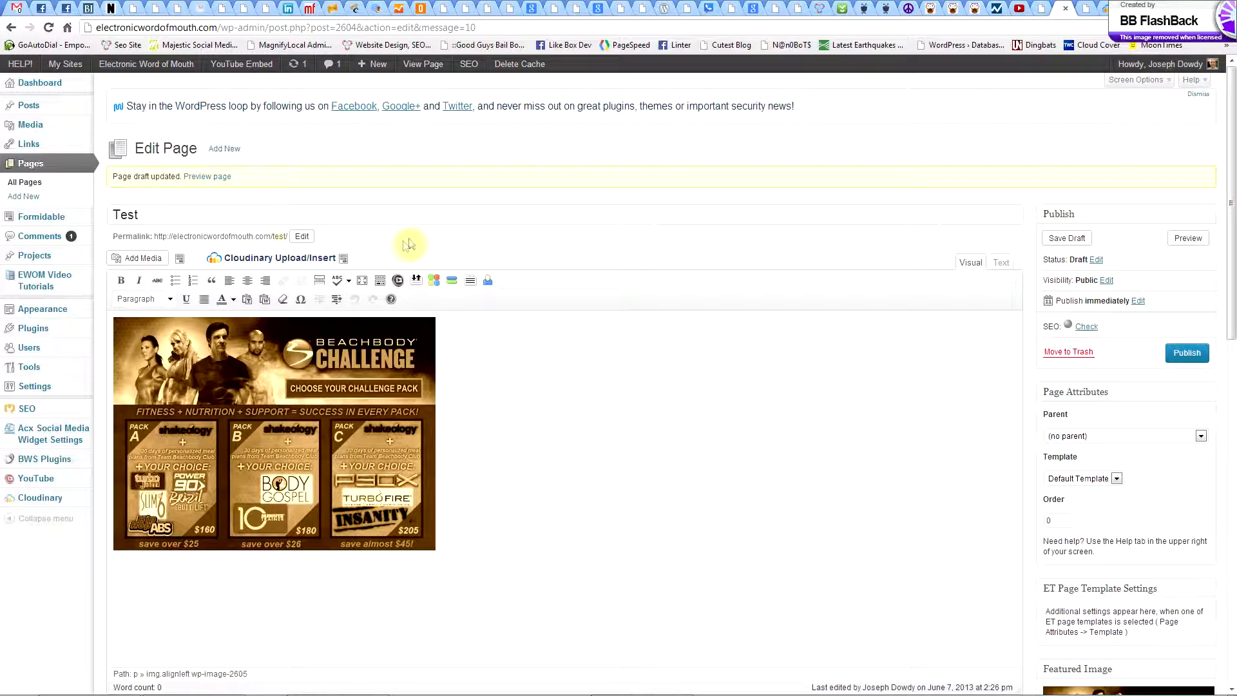
# Review the inserted image's edit settings, including alignment and link URL, and the browser's options for it, changing nothing.
pyautogui.click(364, 400)
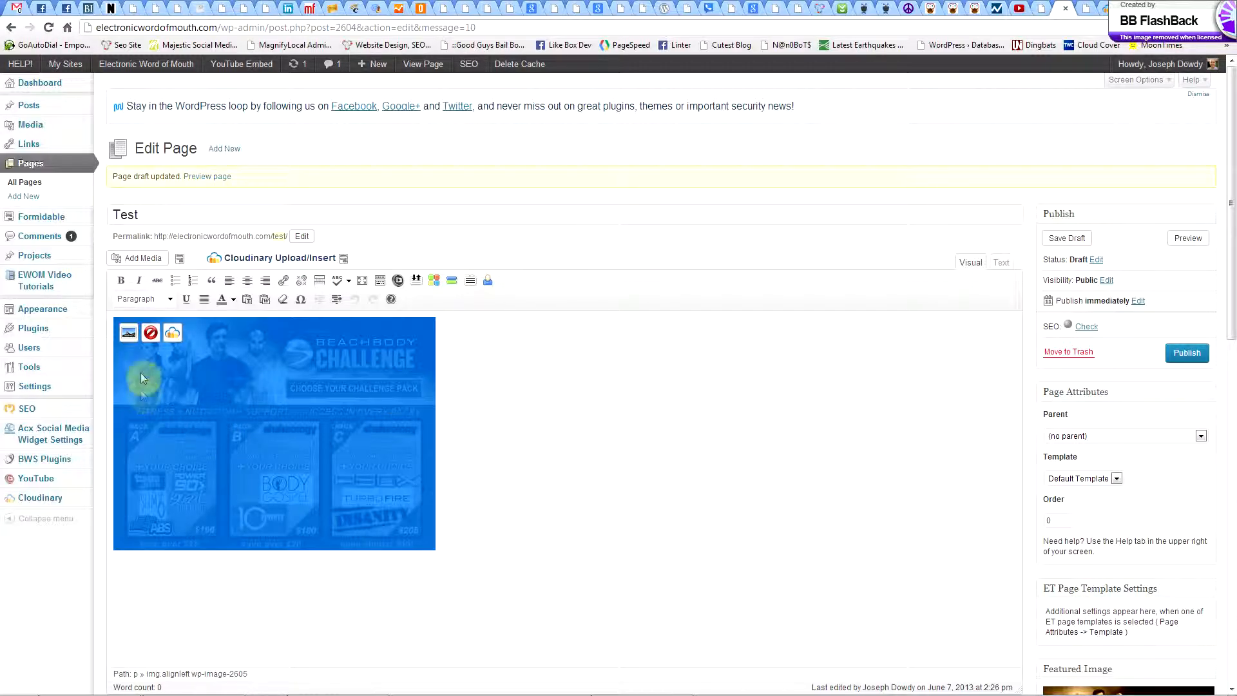
pyautogui.click(125, 338)
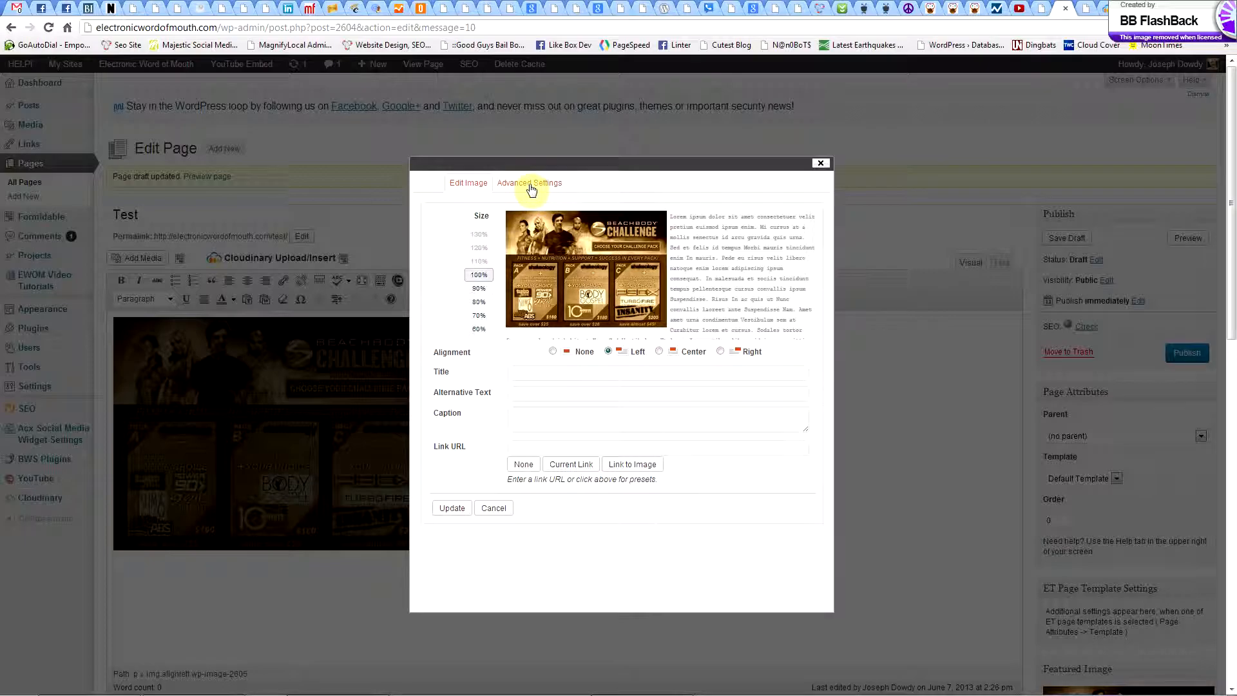
pyautogui.click(522, 446)
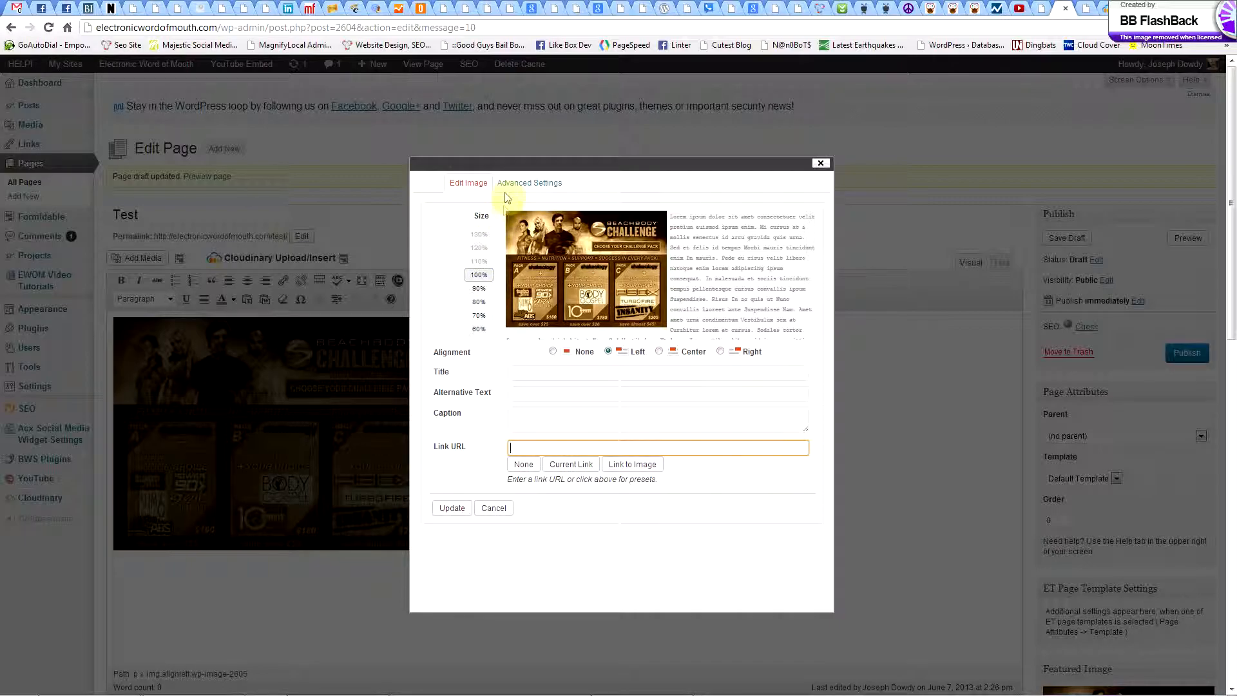
pyautogui.click(821, 164)
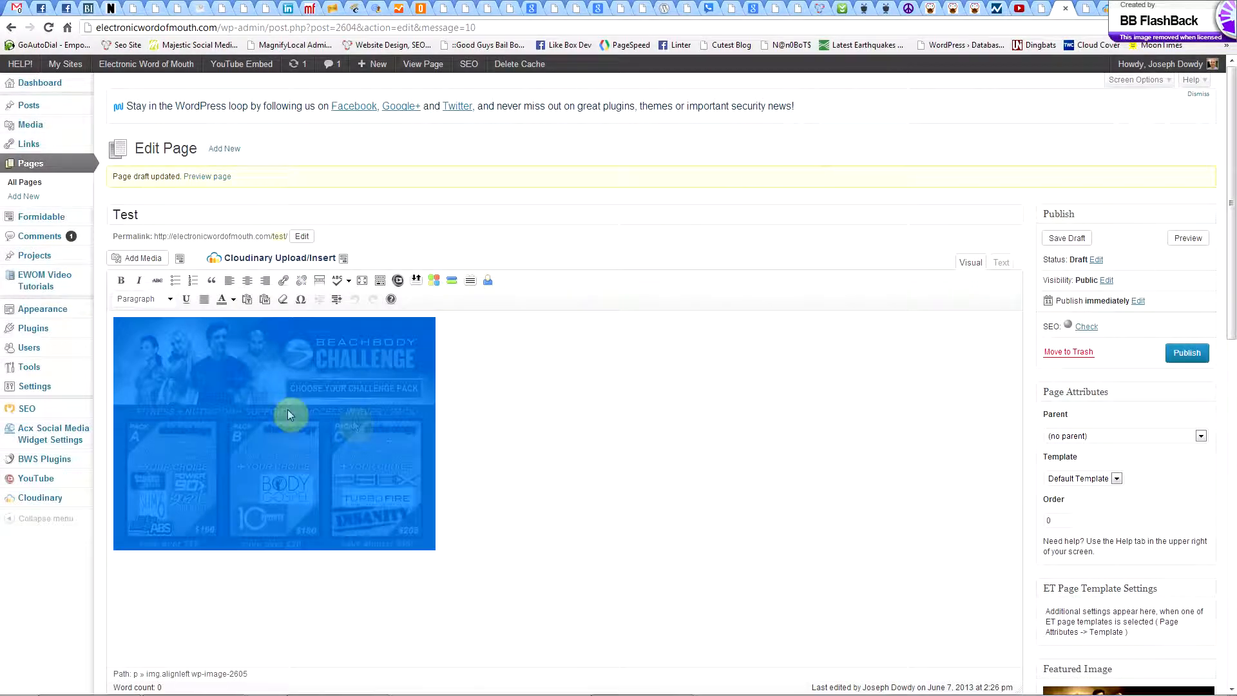
pyautogui.click(266, 406)
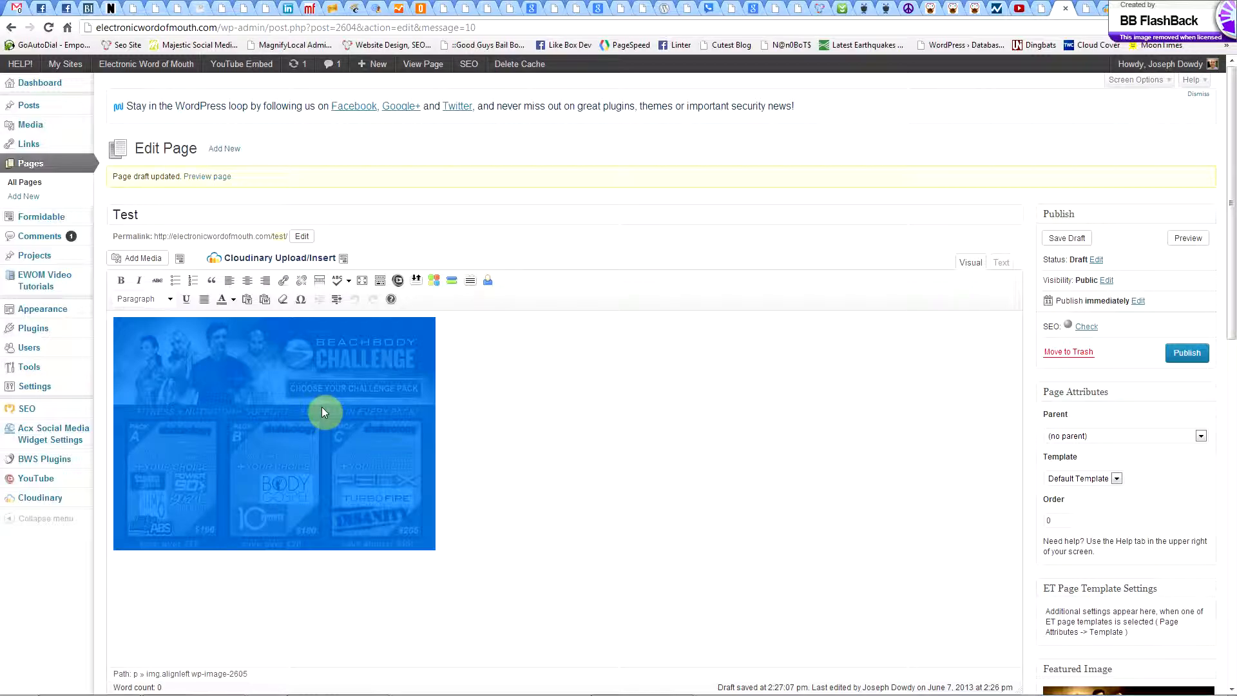
pyautogui.rightClick(322, 412)
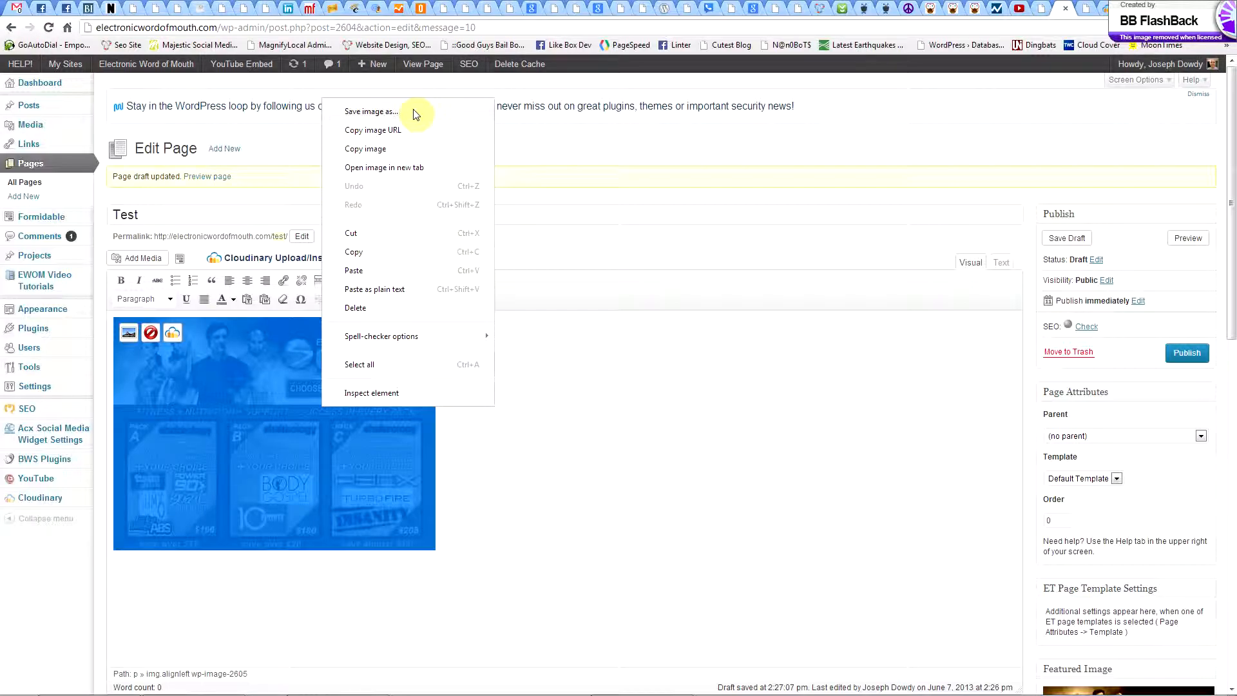
pyautogui.click(200, 549)
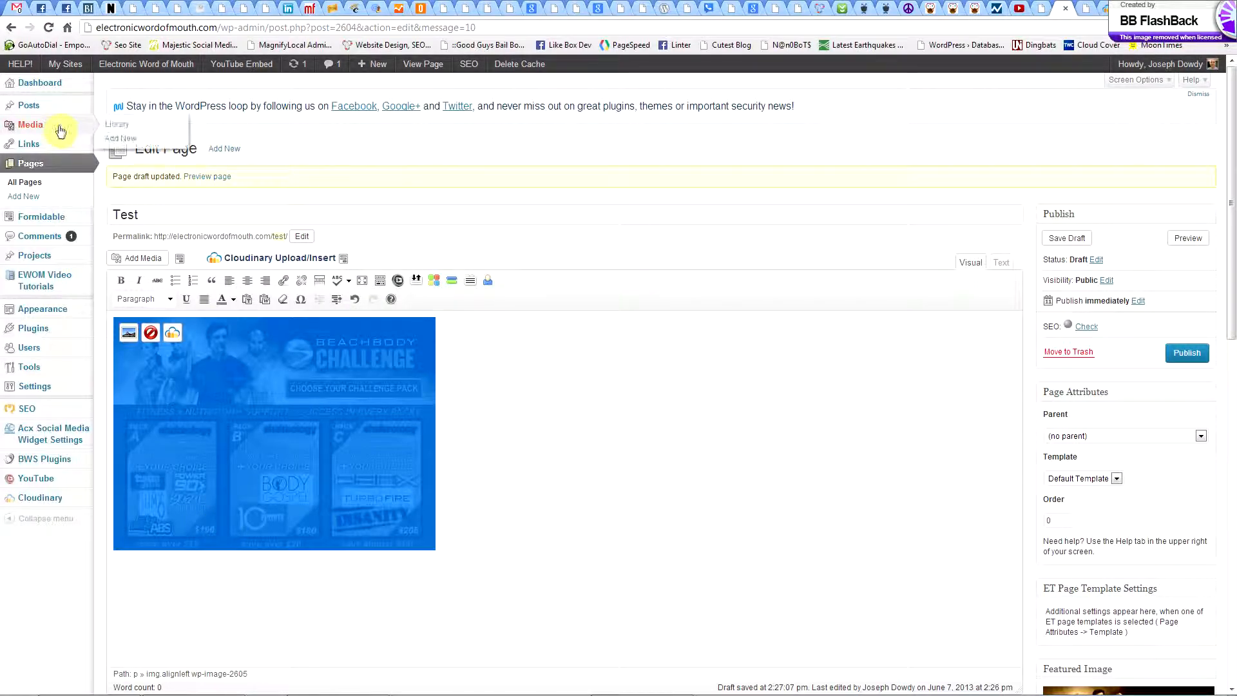
# Open the WordPress media library in a new tab and look through the items' Cloudinary upload status.
pyautogui.rightClick(113, 127)
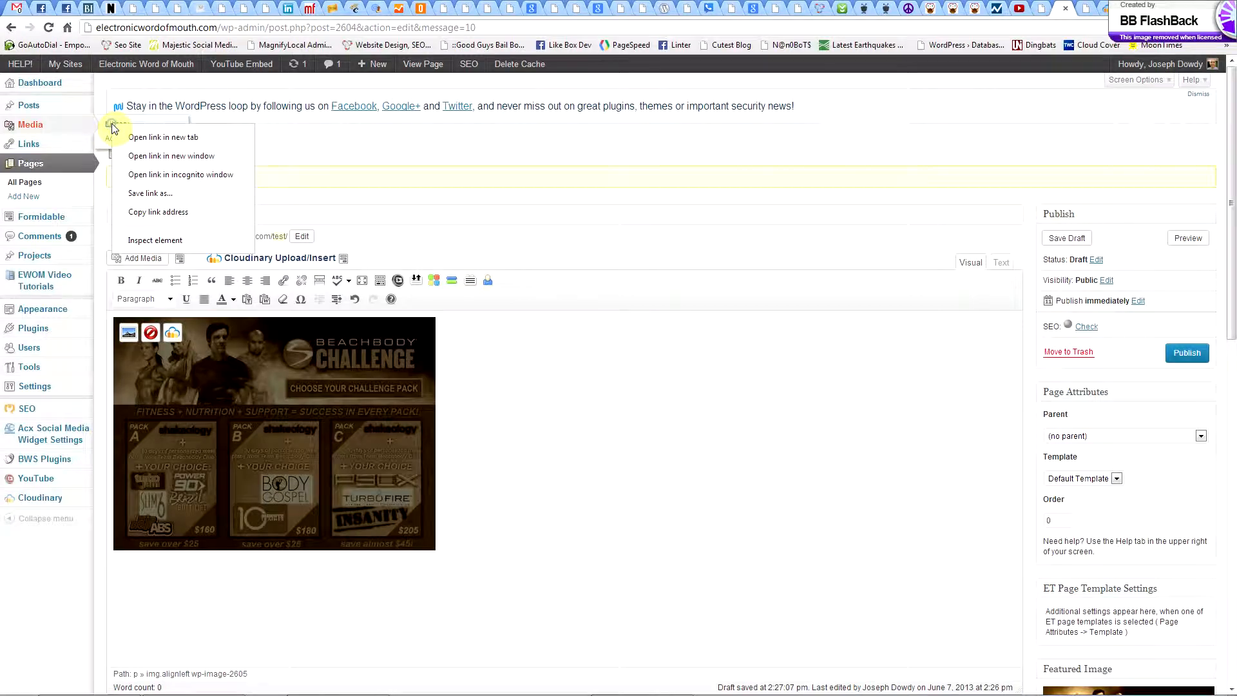
pyautogui.click(152, 136)
pyautogui.click(1064, 8)
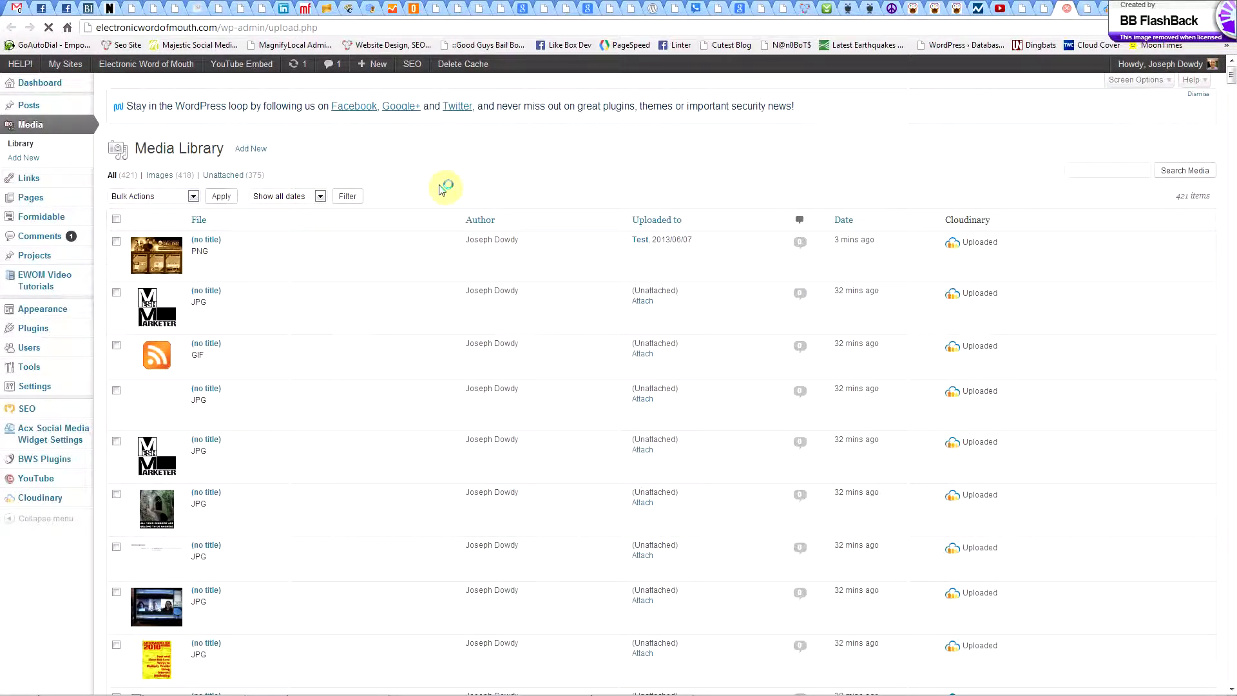
pyautogui.scroll(-10, 387, 465)
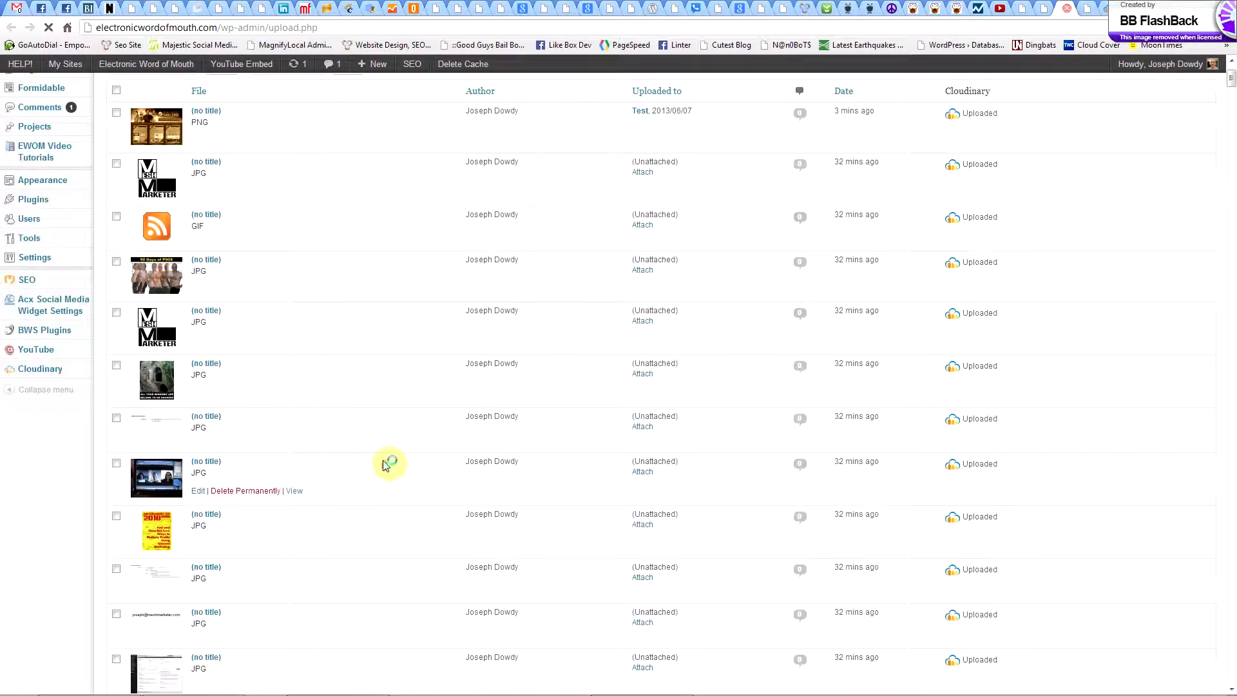
pyautogui.scroll(5, 386, 465)
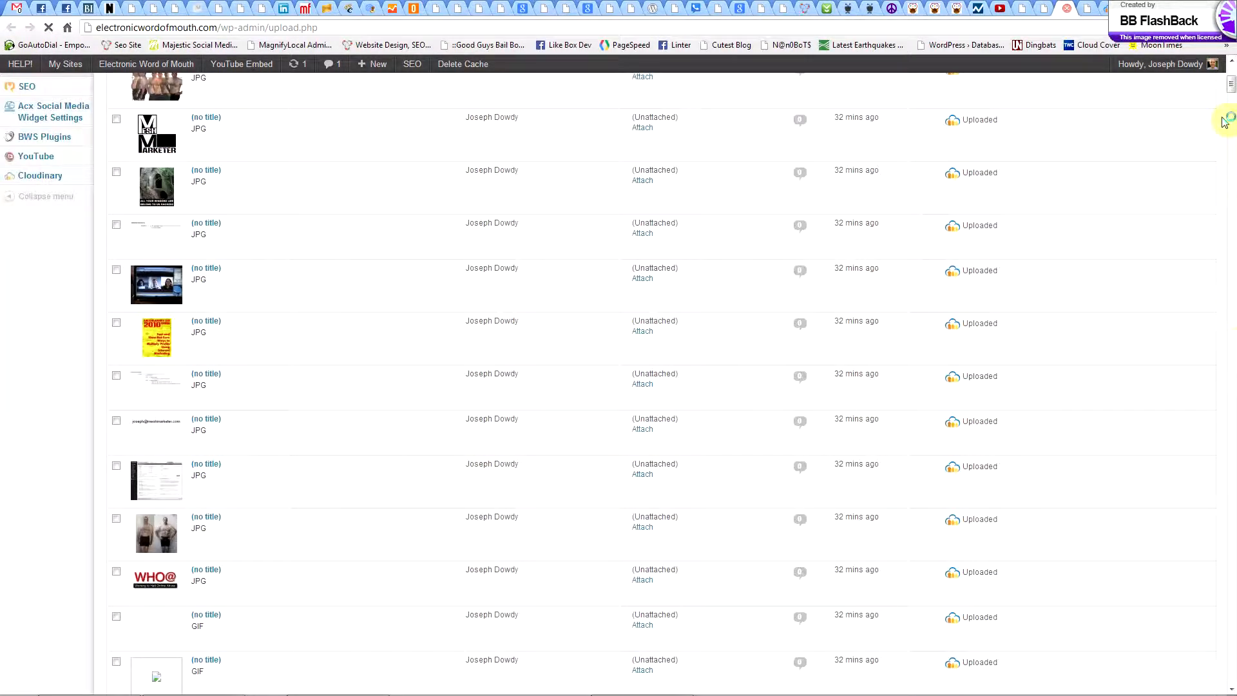
pyautogui.moveTo(1231, 84); pyautogui.dragTo(1231, 69)
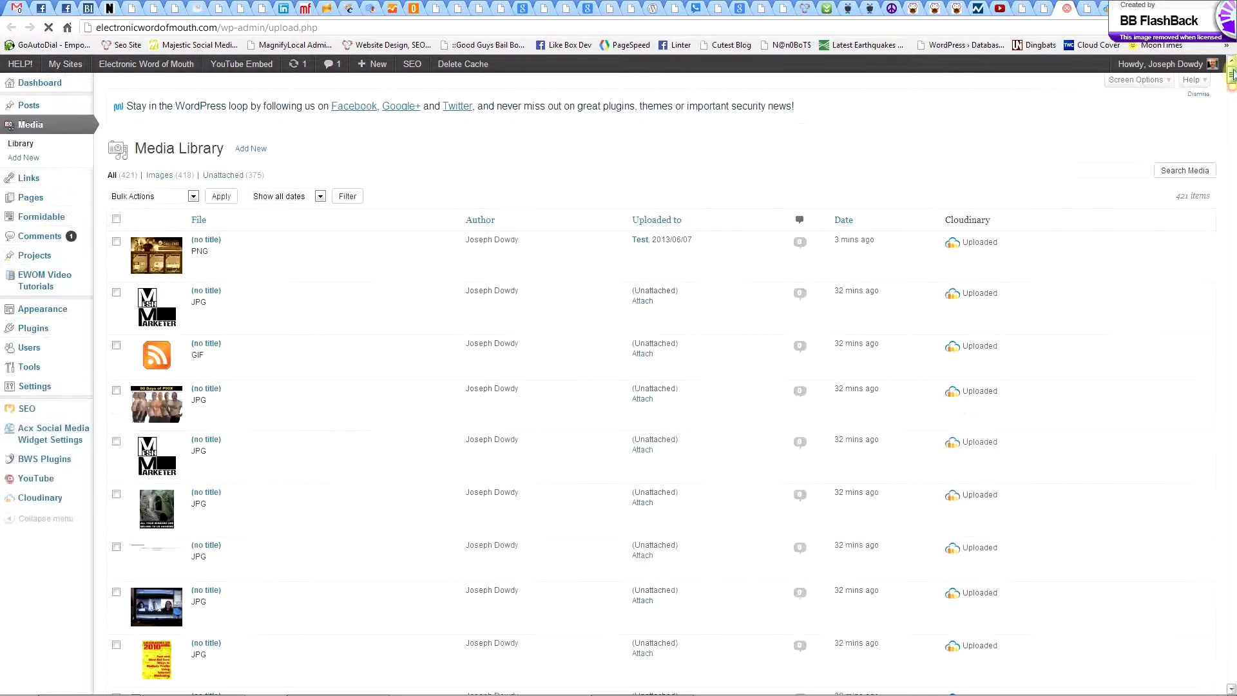
# Select all listed media items and view the available bulk actions without applying one.
pyautogui.click(117, 221)
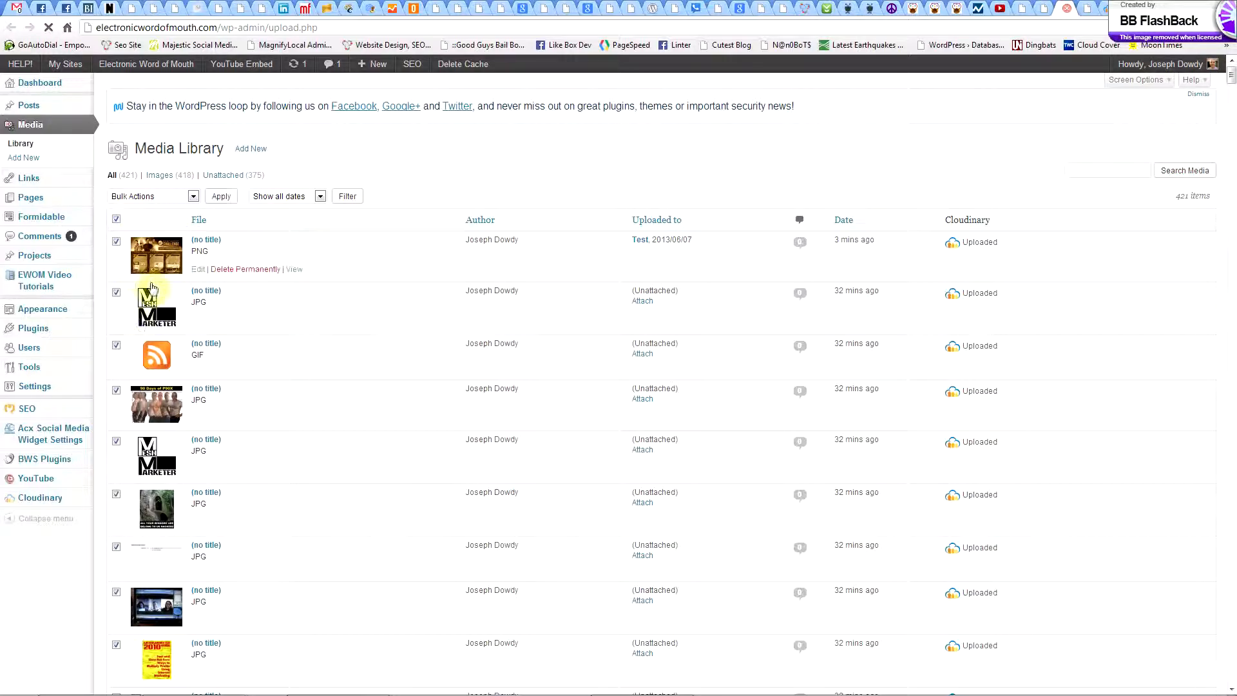
pyautogui.click(173, 197)
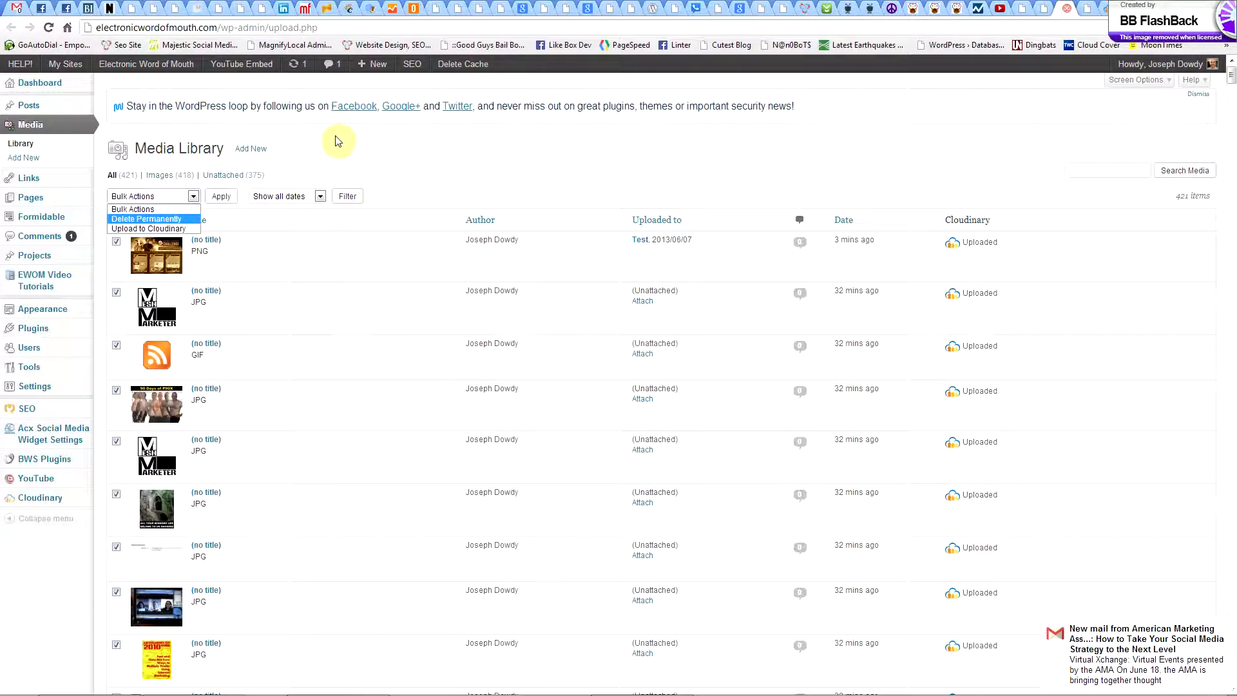
pyautogui.click(335, 139)
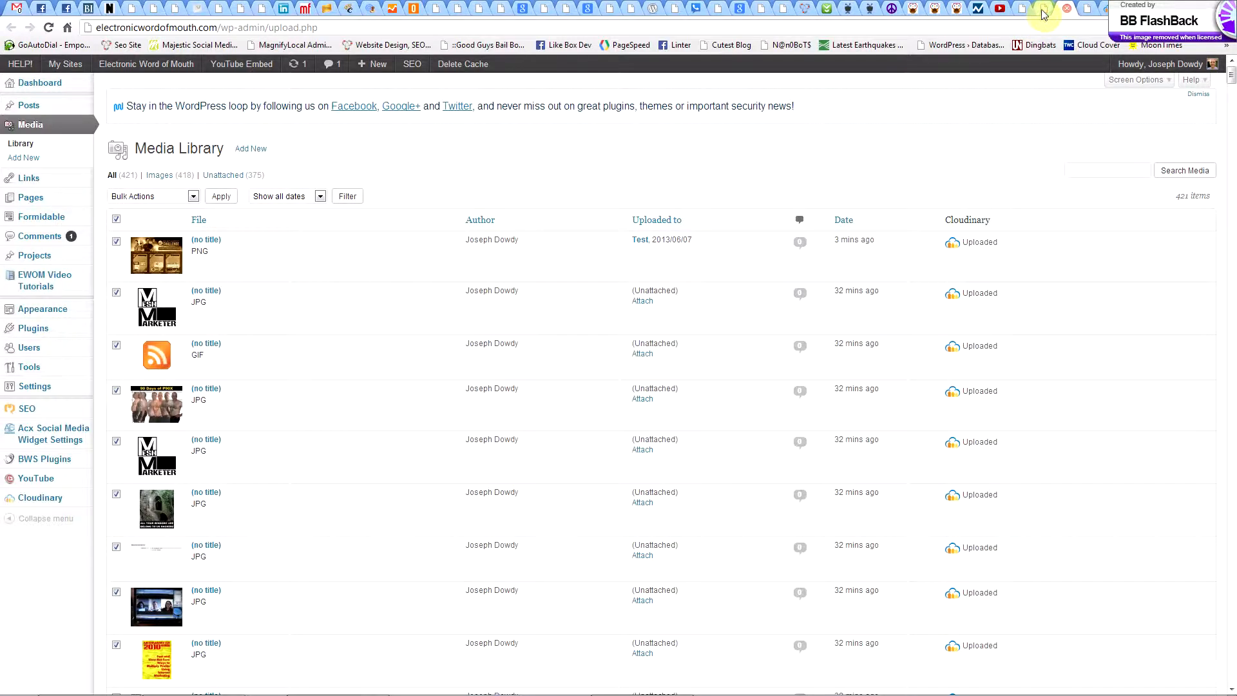
# Close the media library, start a new page and open the Cloudinary image library for it.
pyautogui.hotkey('ctrl', 'w')
pyautogui.click(216, 154)
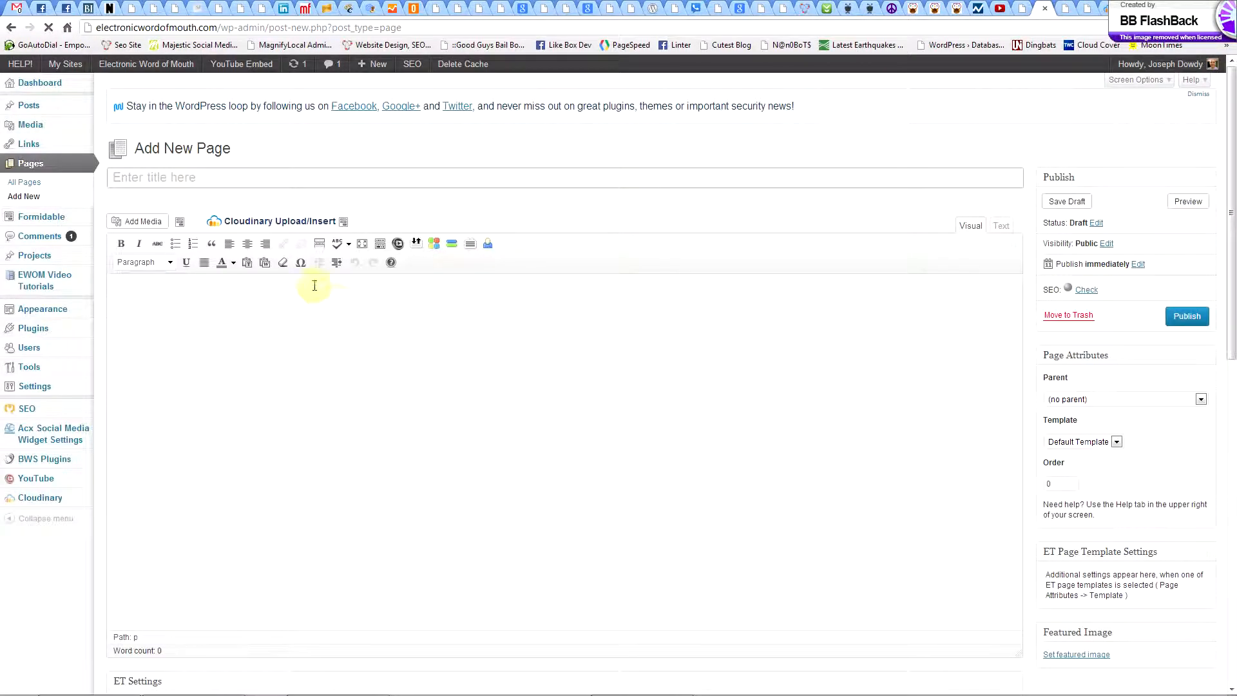
pyautogui.click(243, 224)
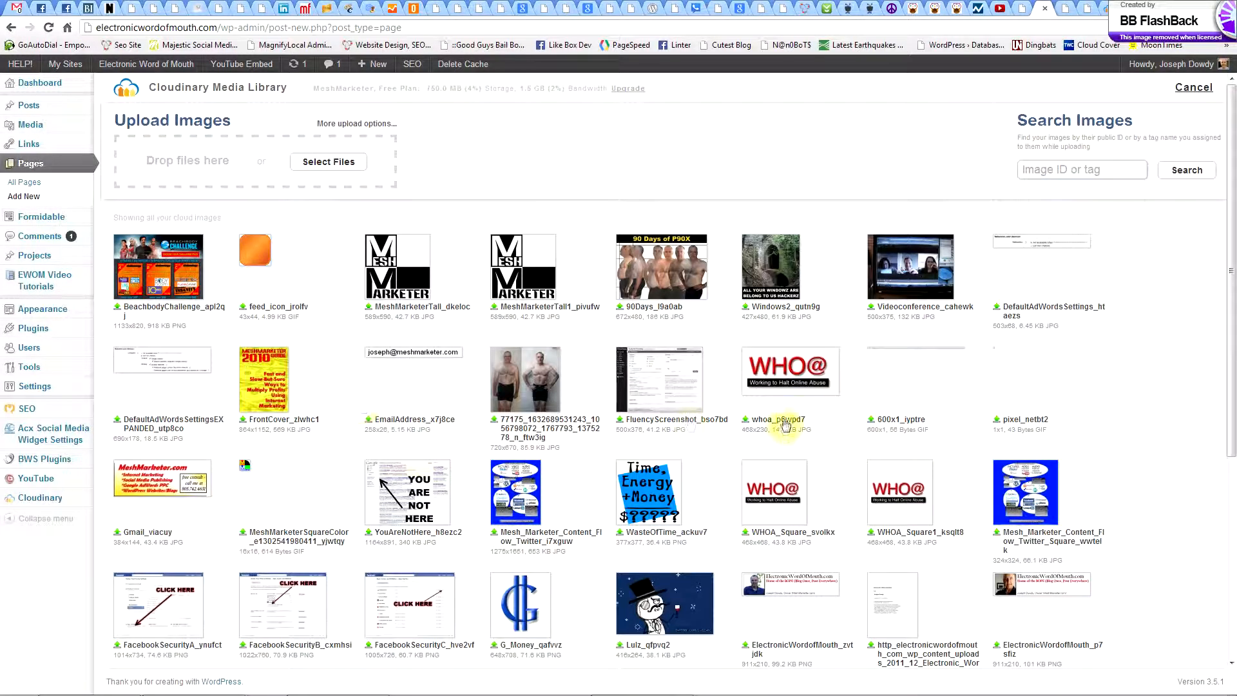
# Find the AlExtremoFitness_qdn1qu image in the Cloudinary library and insert it into the new page without transformations.
pyautogui.scroll(-3, 795, 451)
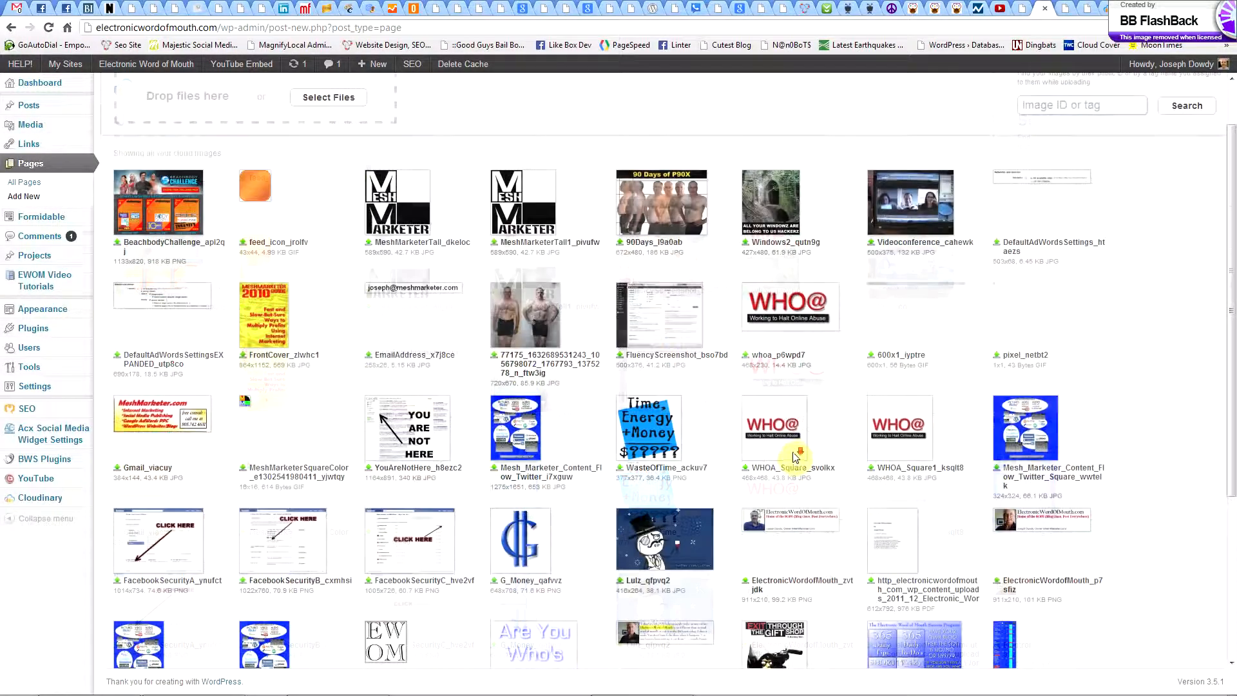
pyautogui.scroll(-6, 798, 448)
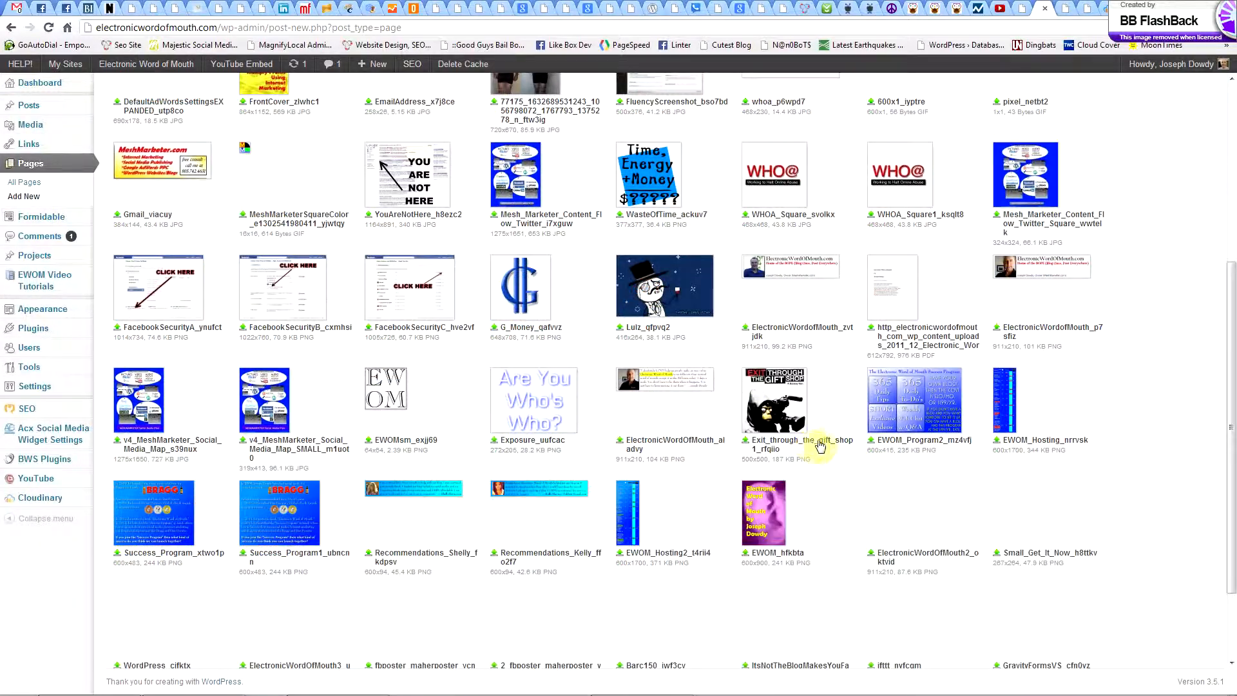
pyautogui.scroll(-2, 879, 442)
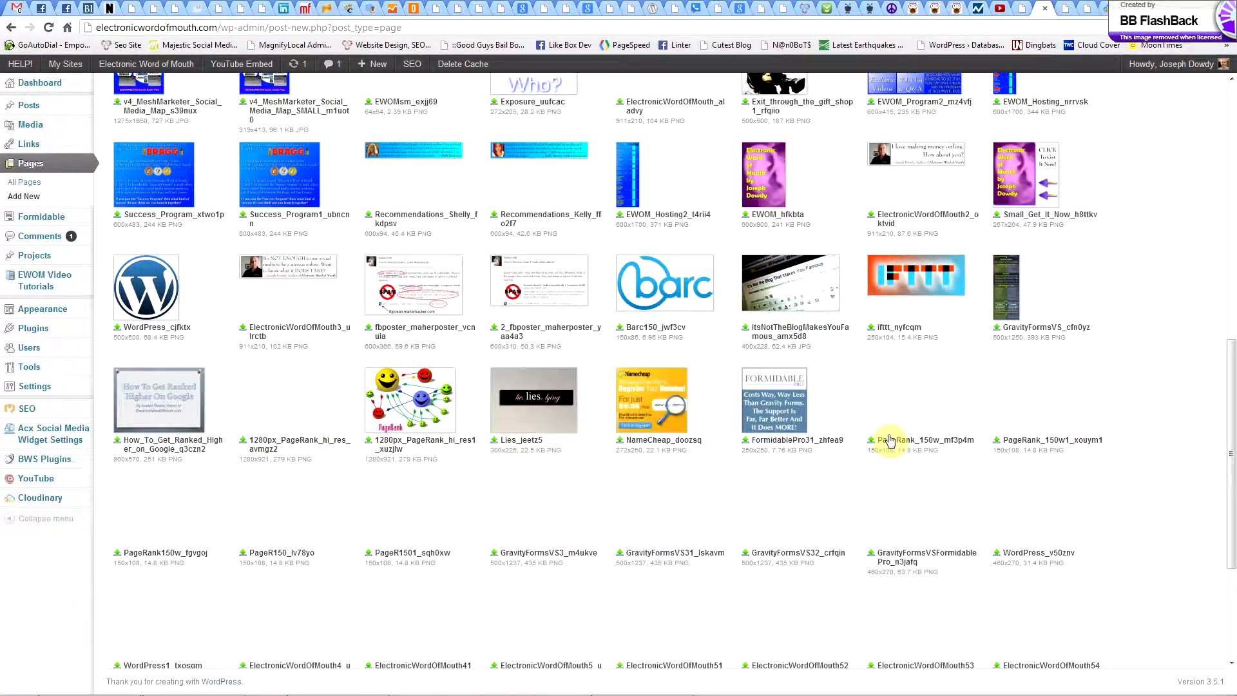
pyautogui.scroll(-1, 896, 444)
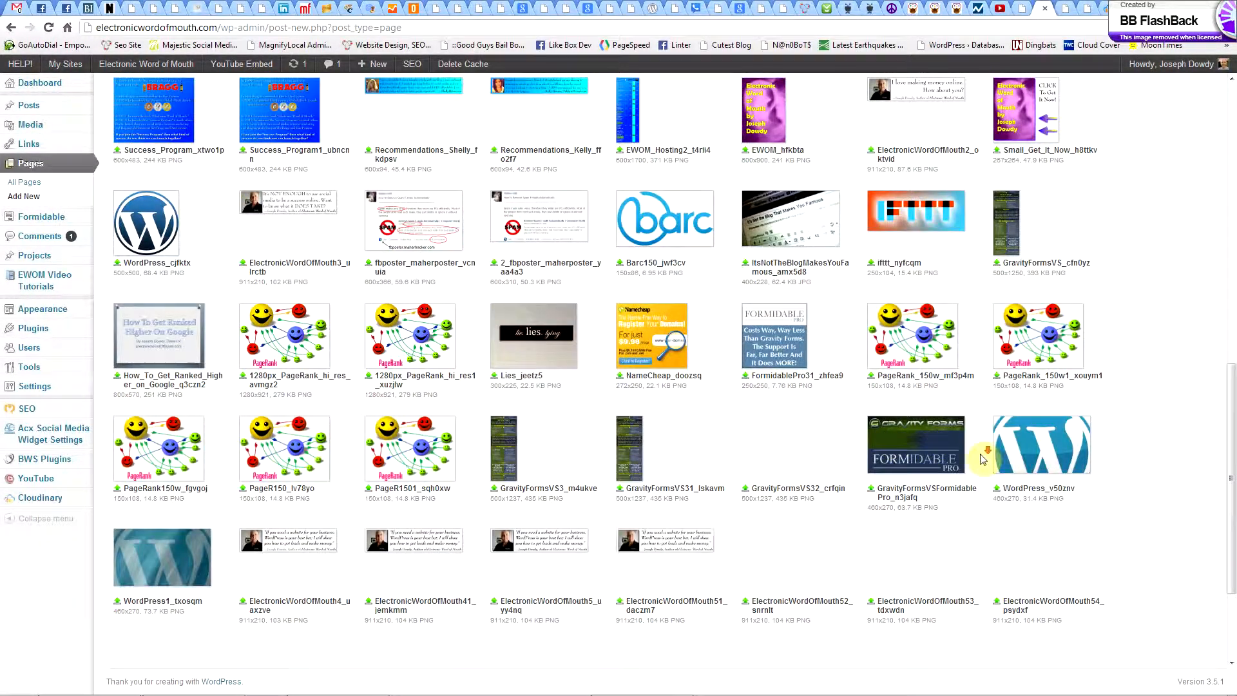
pyautogui.scroll(-2, 966, 464)
pyautogui.scroll(-4, 857, 439)
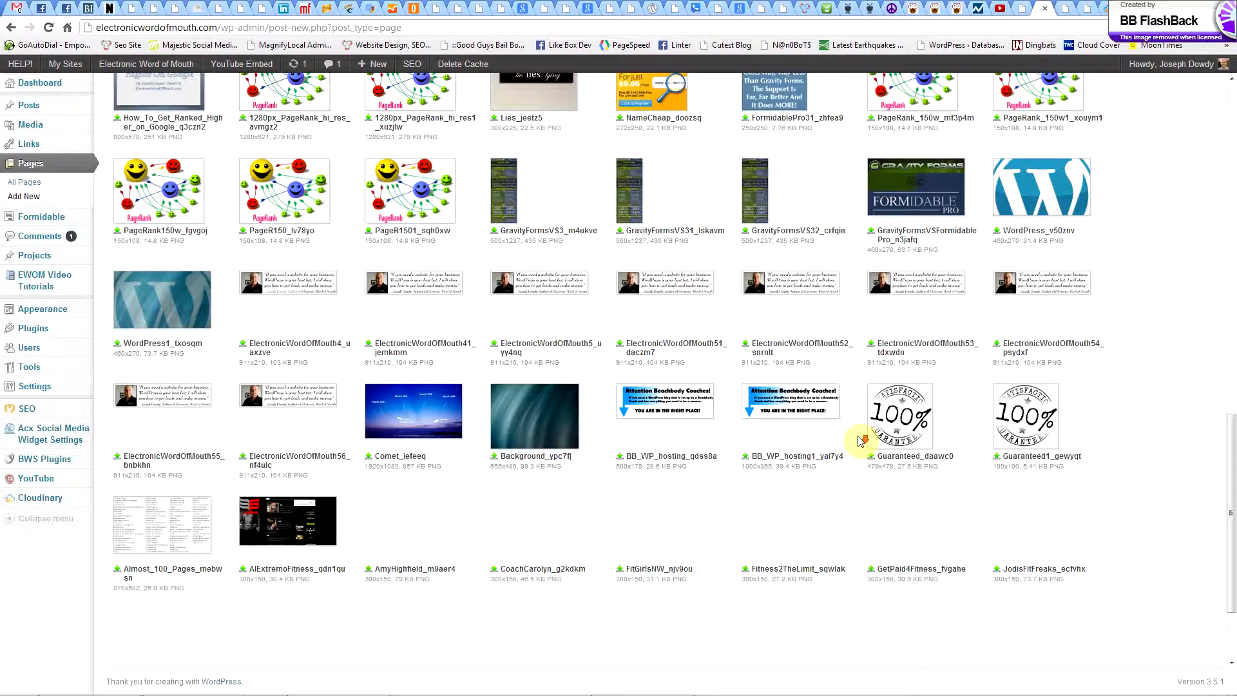
pyautogui.scroll(-1, 726, 376)
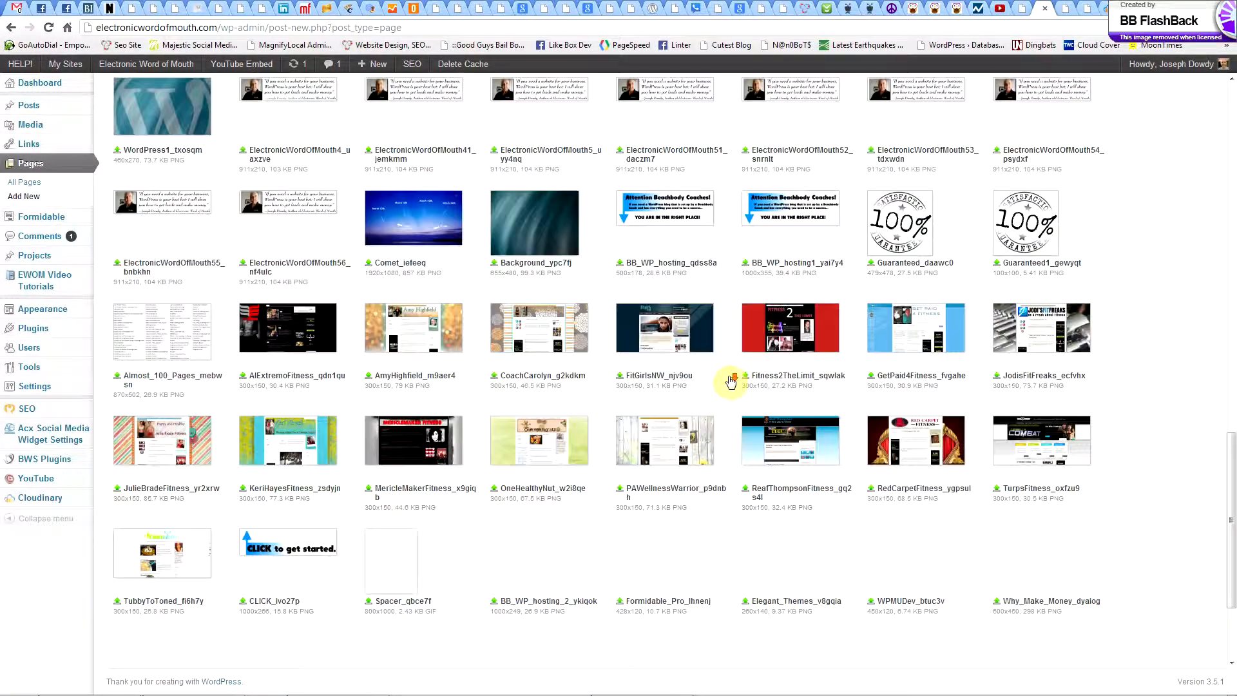
pyautogui.click(281, 337)
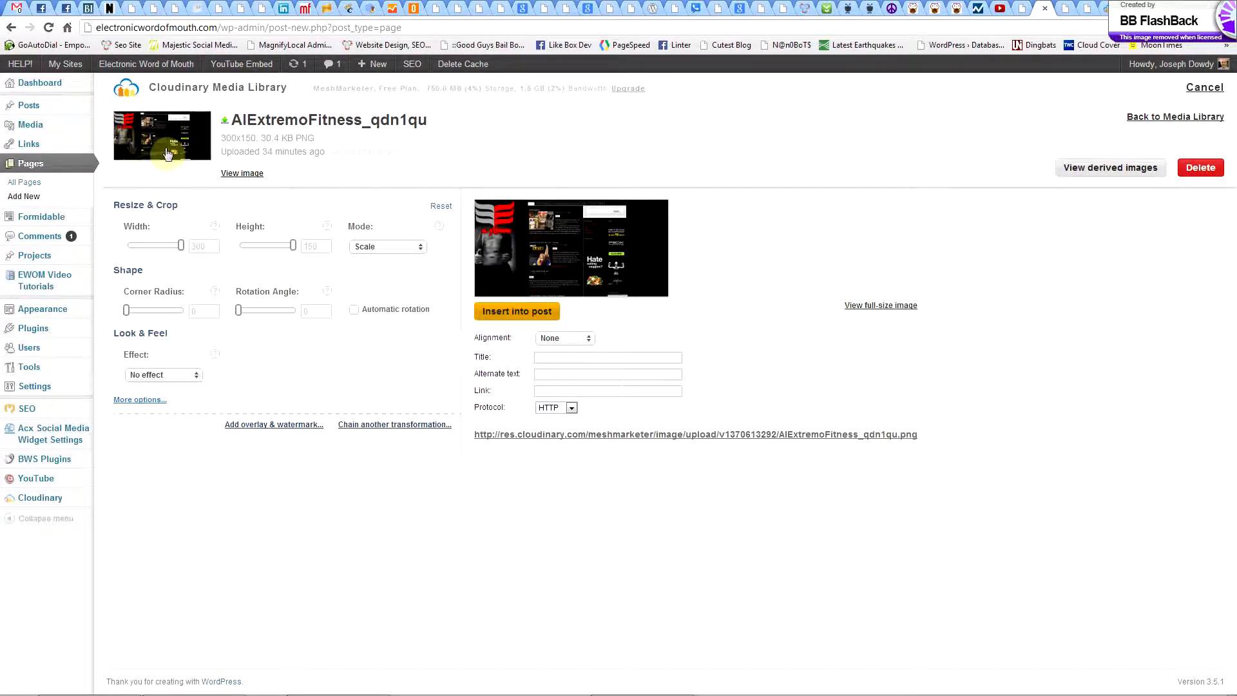
pyautogui.click(203, 245)
pyautogui.click(494, 320)
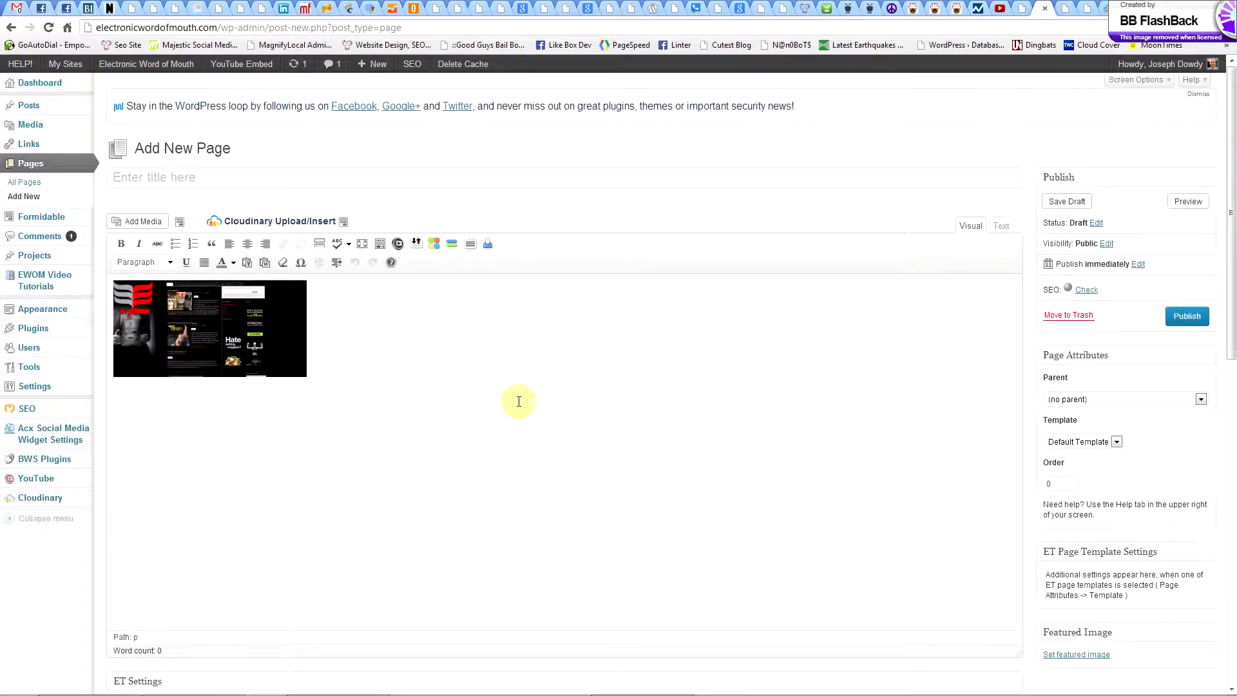
pyautogui.click(245, 340)
pyautogui.click(328, 356)
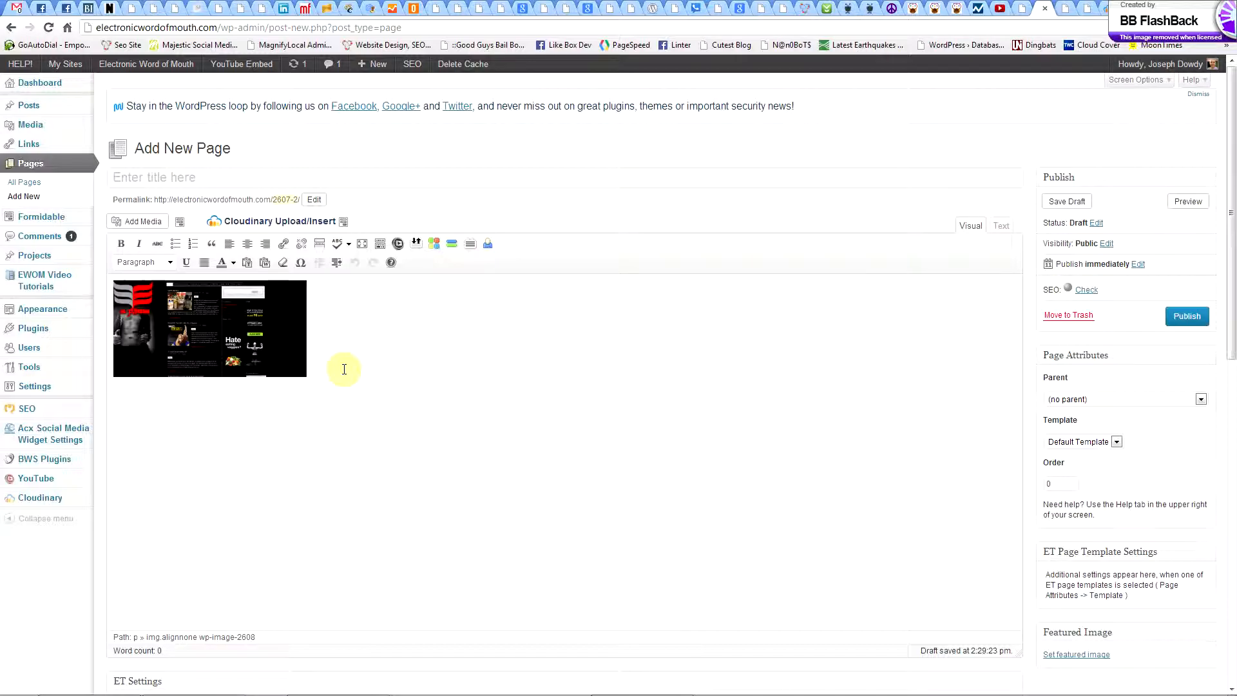
# Switch to Windows Photo Viewer to examine the Cloudinary.png workflow diagram, and return to the new page in the browser.
pyautogui.moveTo(662, 690)
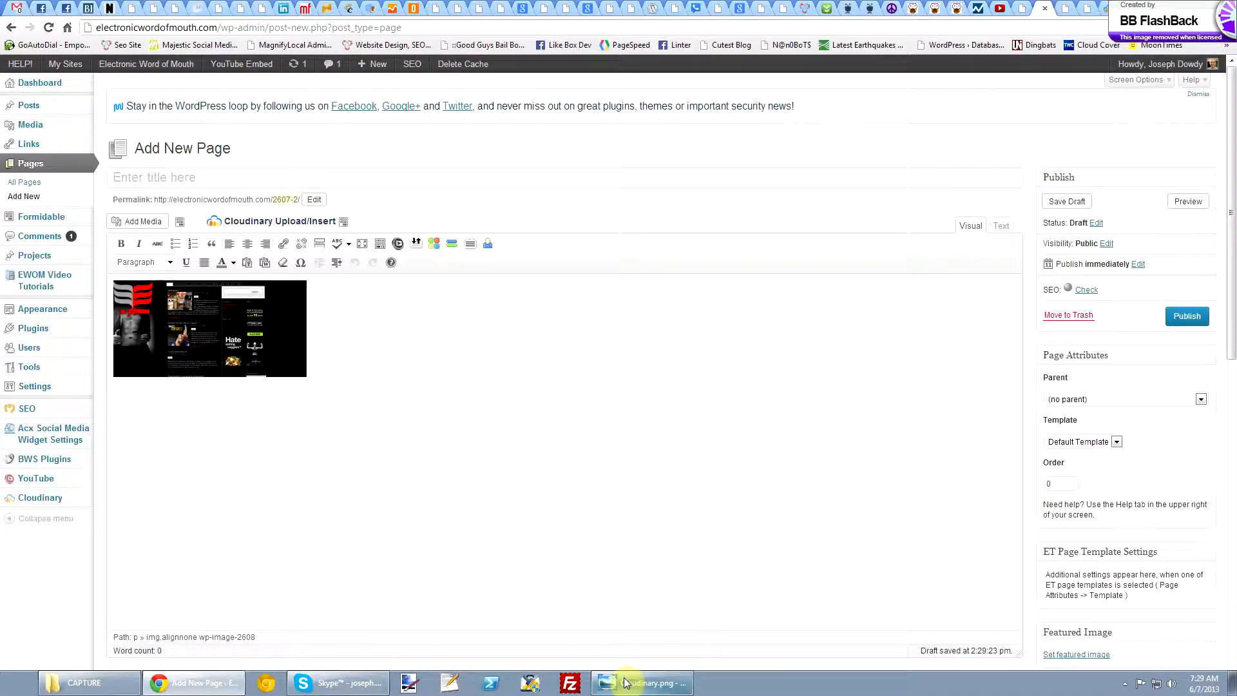
pyautogui.click(625, 682)
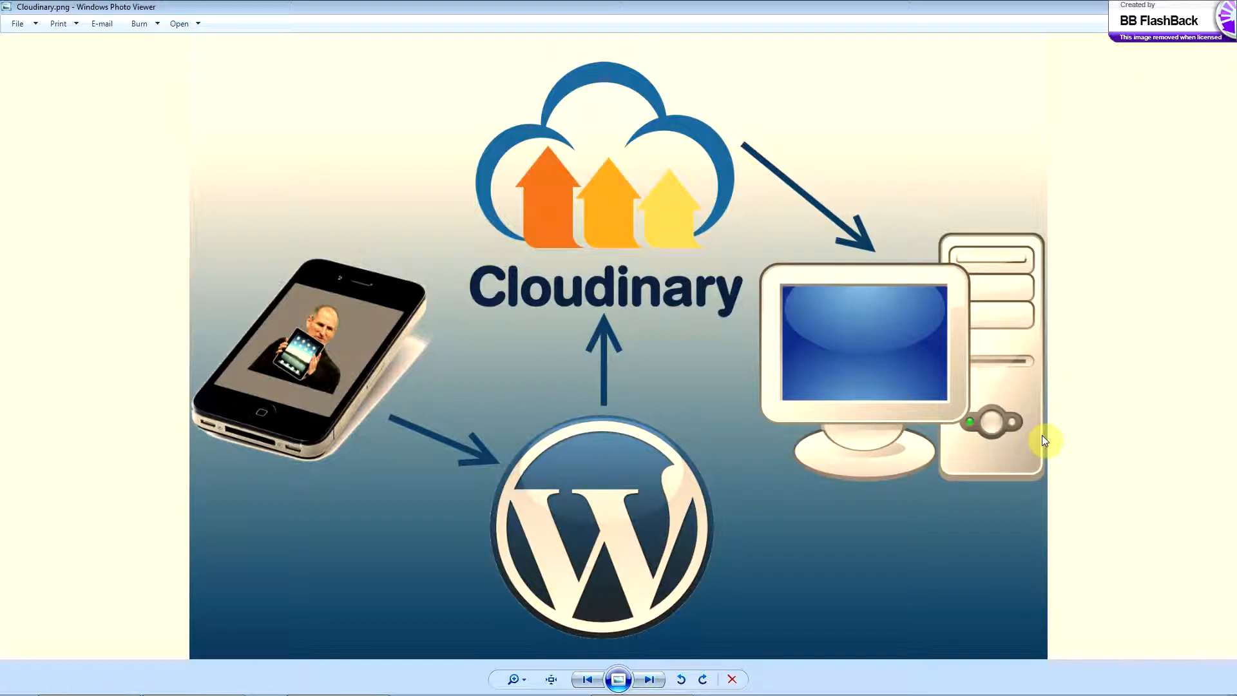
pyautogui.moveTo(648, 694)
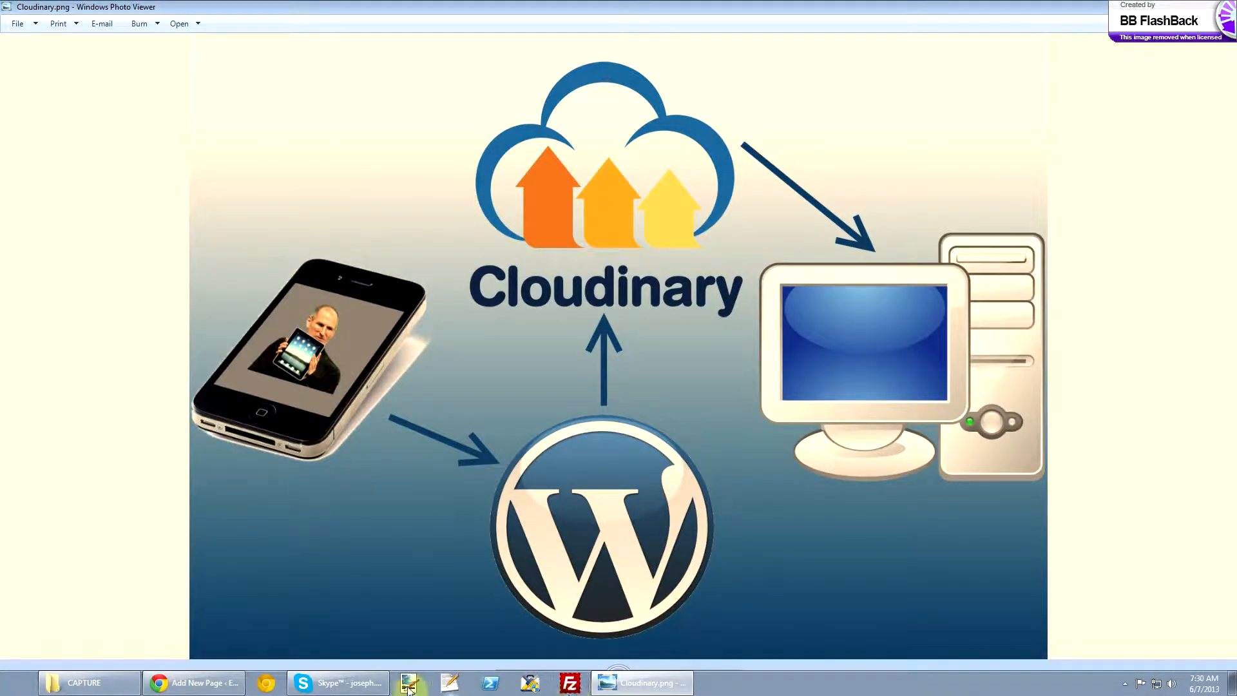
pyautogui.click(175, 684)
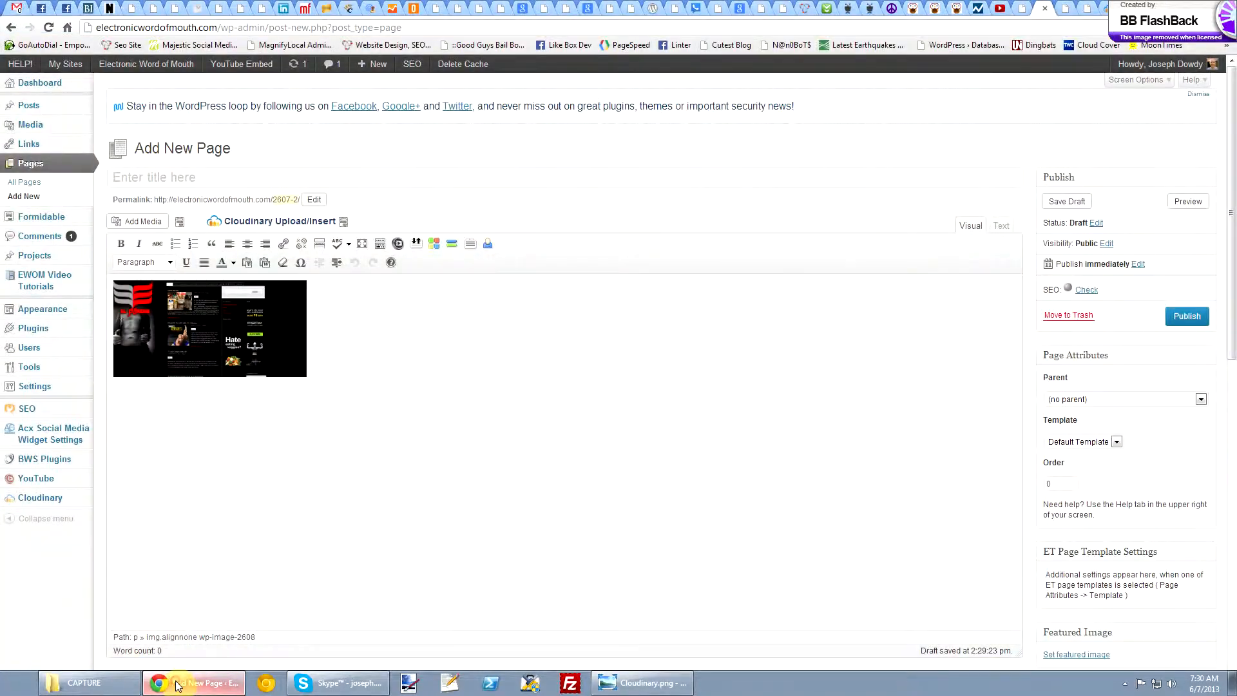
pyautogui.click(363, 346)
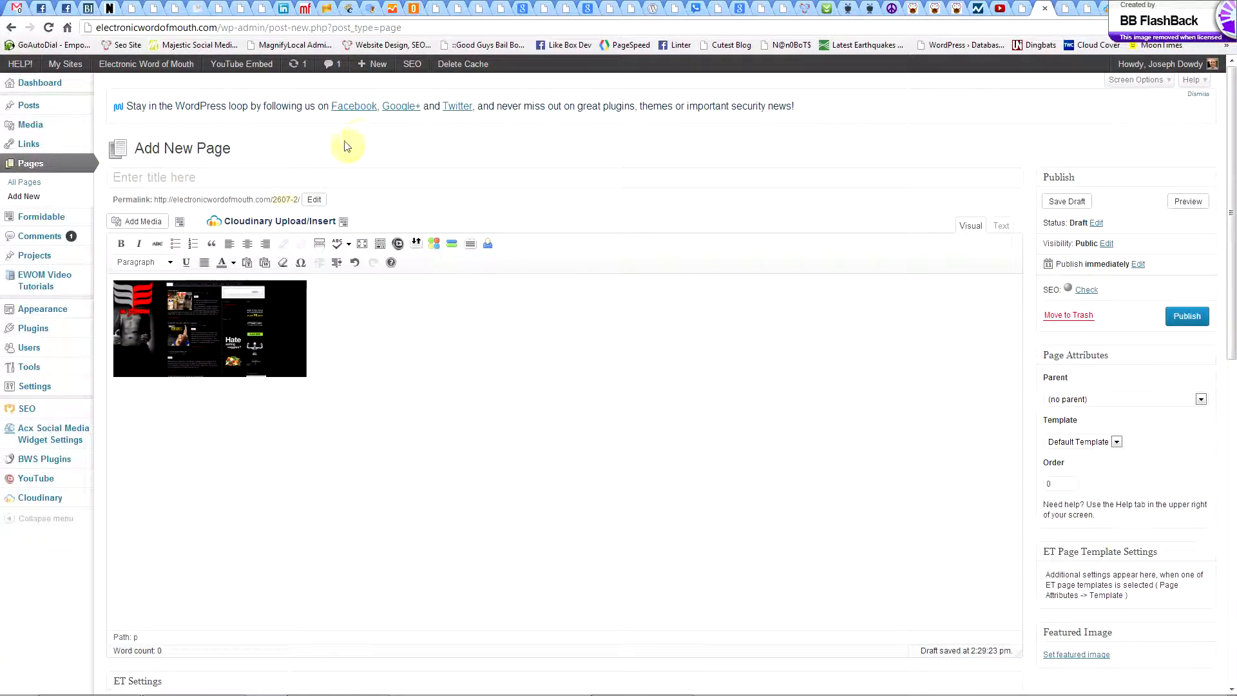